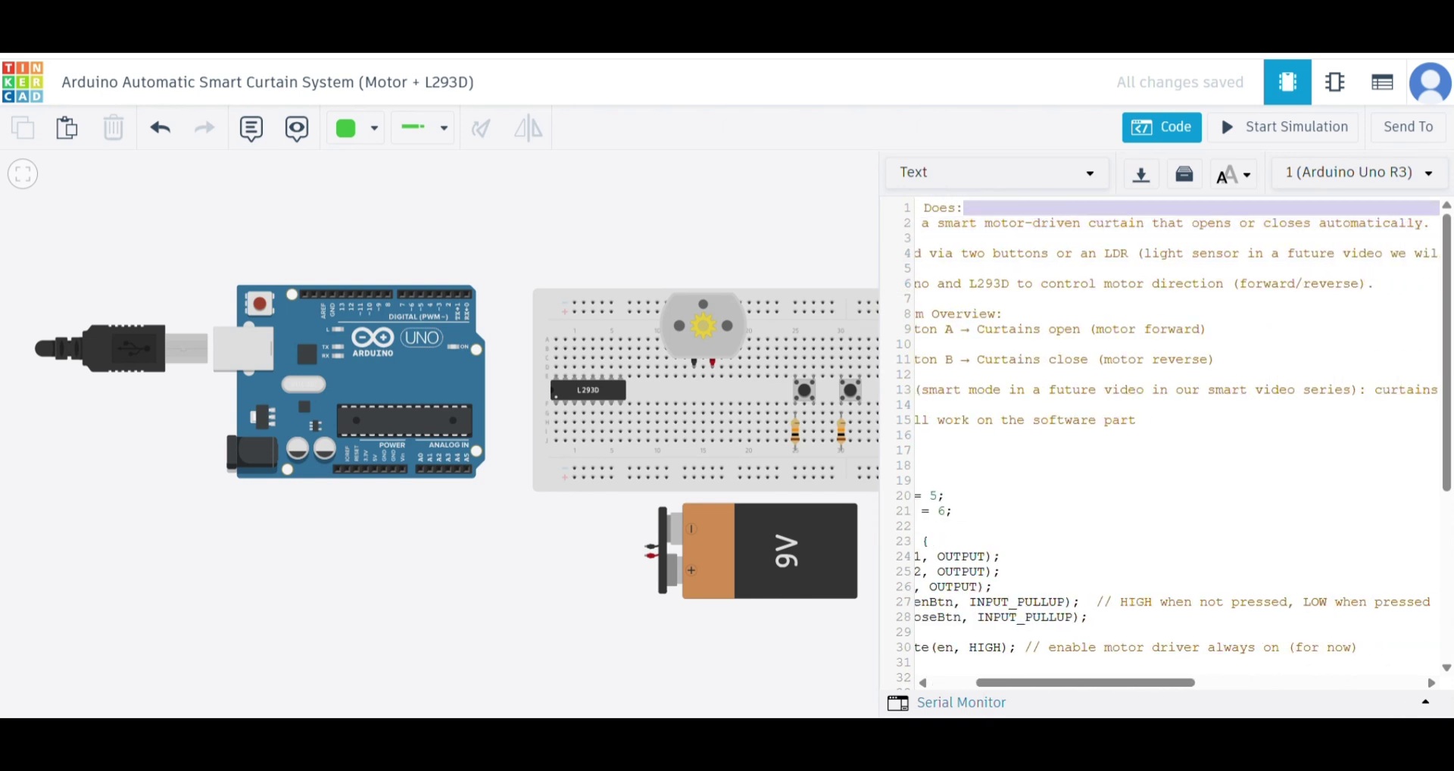
Add "(automatic will be in a future video)" after "automatically" in the comment on code line 2.
type("(automatic will be")
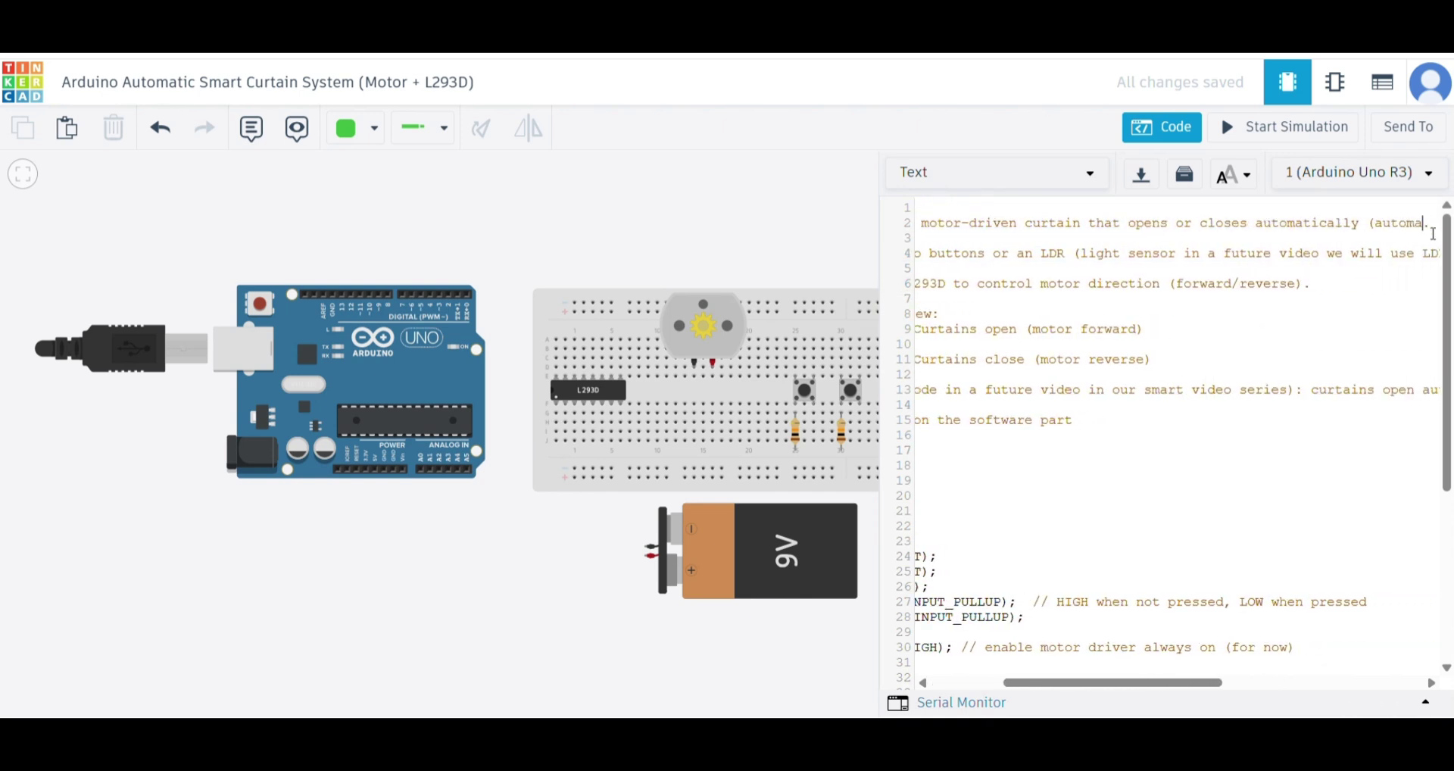
type(" in a future video")
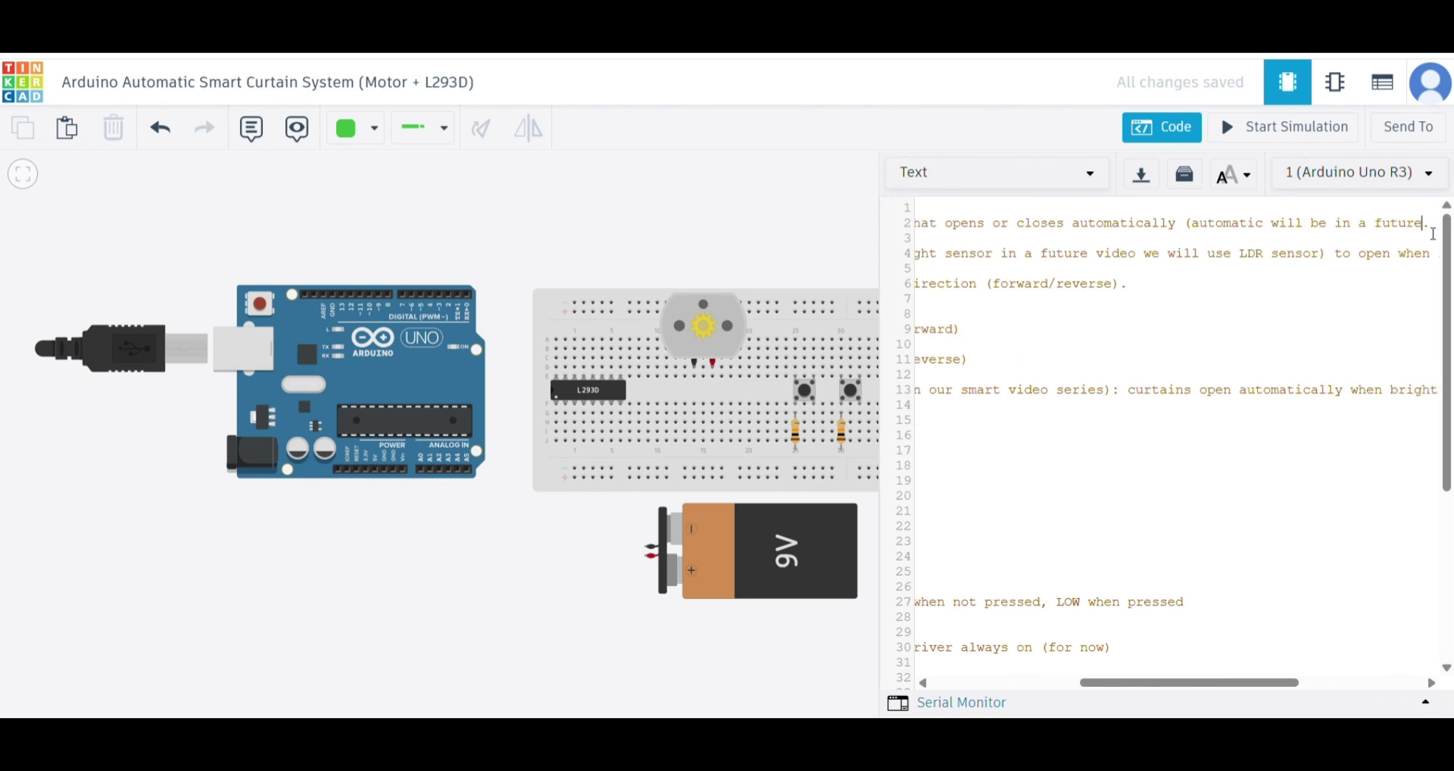
type(")")
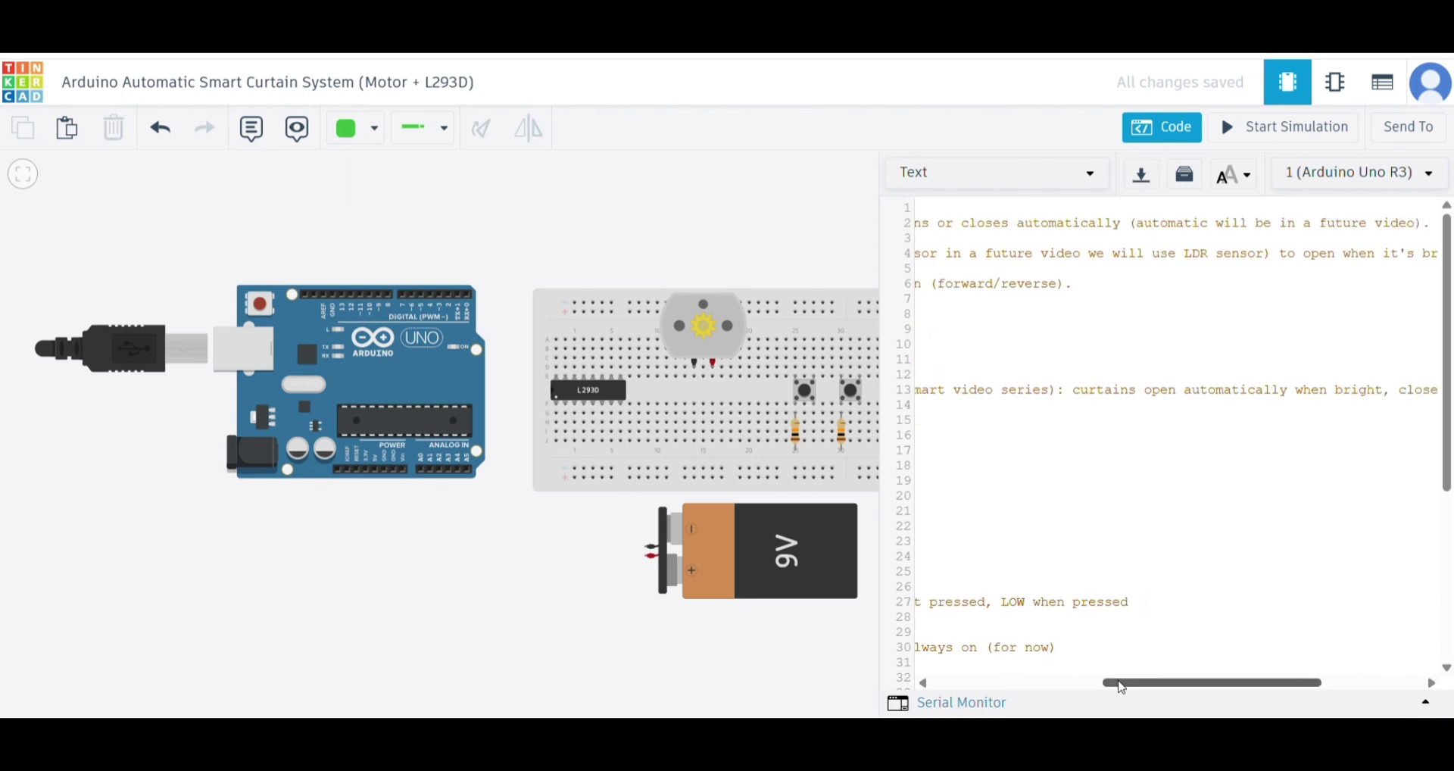
Review the comments on button and LDR control, motor direction and the system overview, and close the code view.
left_click_drag(1136, 682, 969, 682)
left_click_drag(1054, 257, 1215, 261)
left_click_drag(1098, 684, 1290, 684)
left_click_drag(923, 255, 1428, 256)
left_click_drag(1316, 684, 1119, 682)
left_click_drag(990, 683, 963, 683)
left_click_drag(941, 286, 1445, 271)
left_click(1086, 287)
left_click_drag(949, 332, 1314, 335)
left_click_drag(948, 362, 1308, 363)
left_click(1103, 392)
left_click_drag(1139, 397, 1444, 405)
mouse_move(1083, 684)
left_mouse_down()
mouse_move(1280, 684)
mouse_move(1084, 684)
left_mouse_up()
left_click(1088, 527)
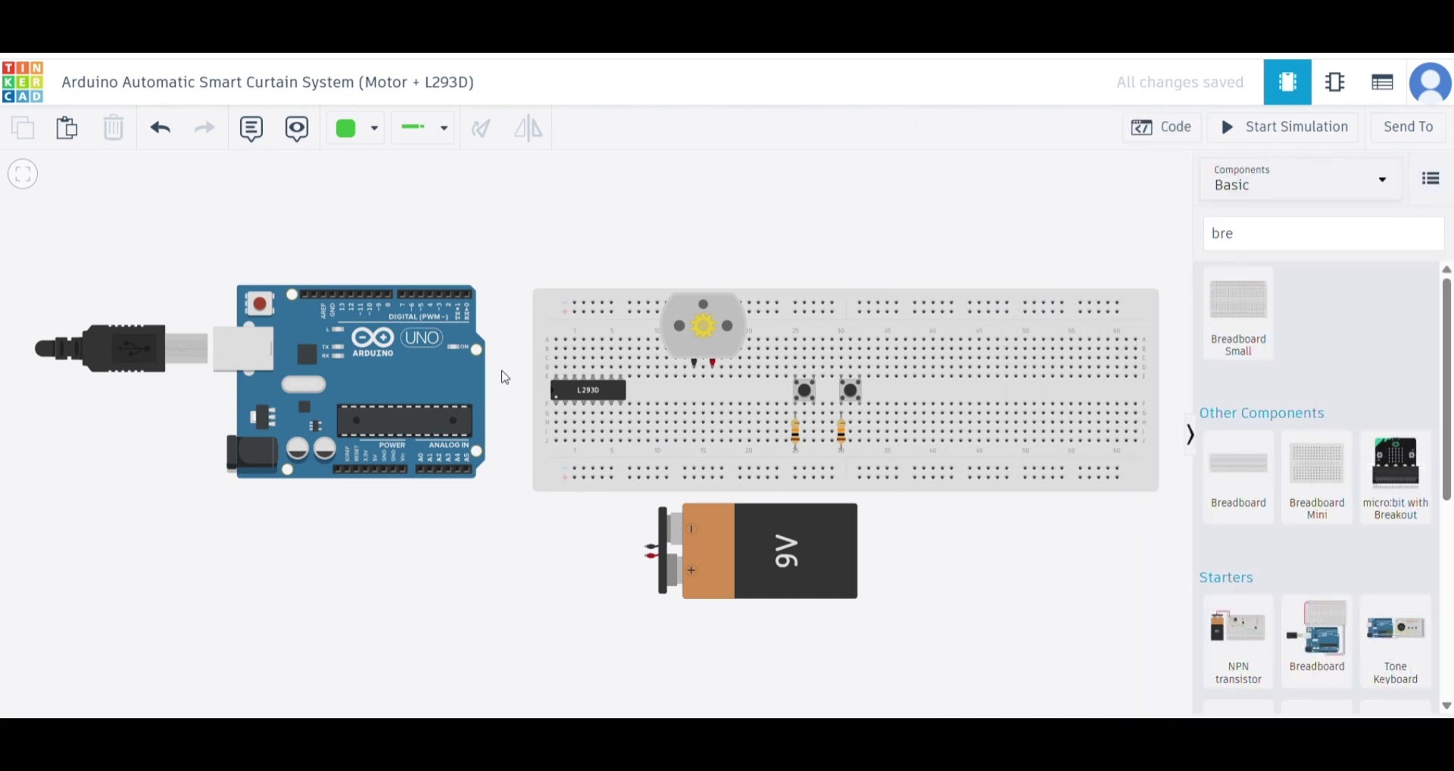
Wire Arduino digital pin 9 to the breadboard column of the L293D's first lower pin, routing around the board.
scroll(530, 376, "up", 2)
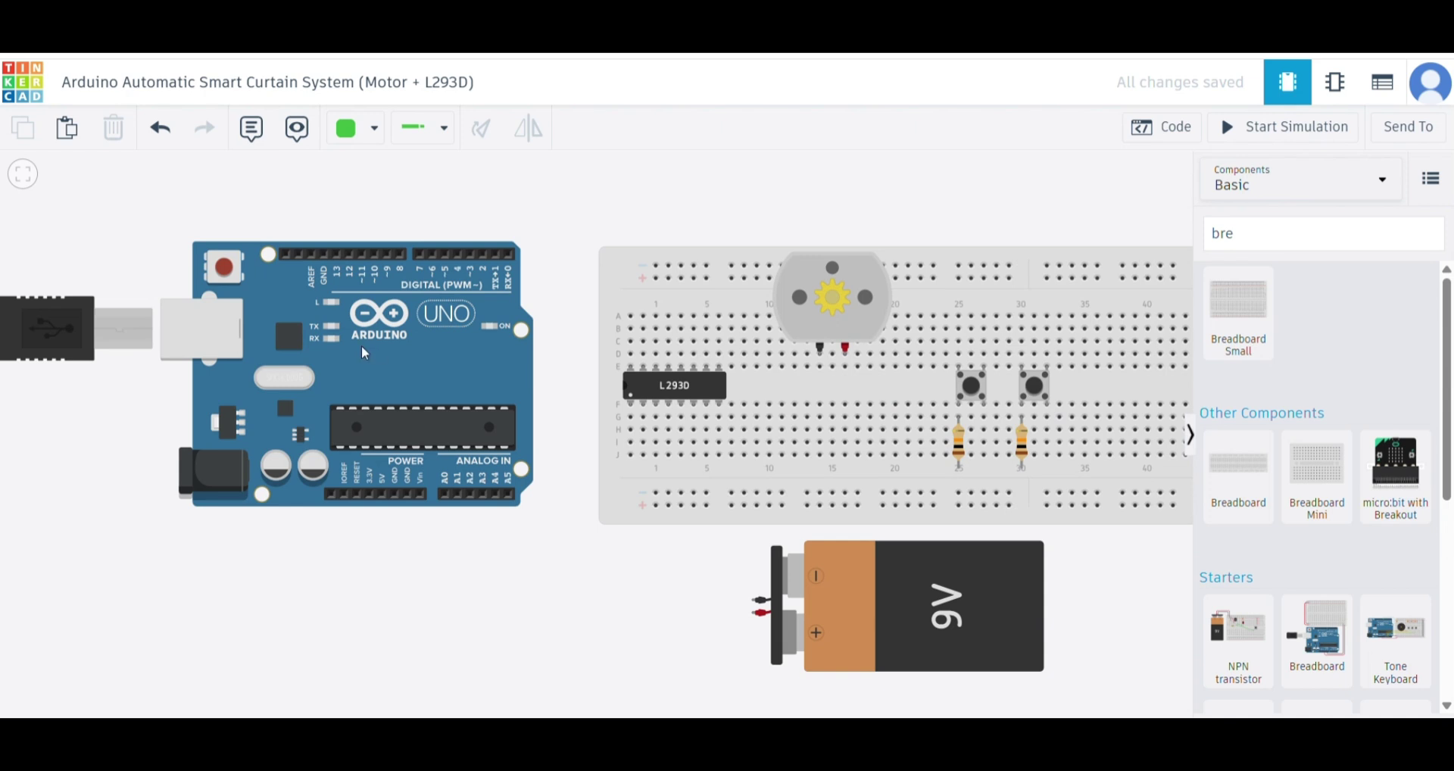
left_click(380, 240)
left_click(551, 223)
left_click(554, 448)
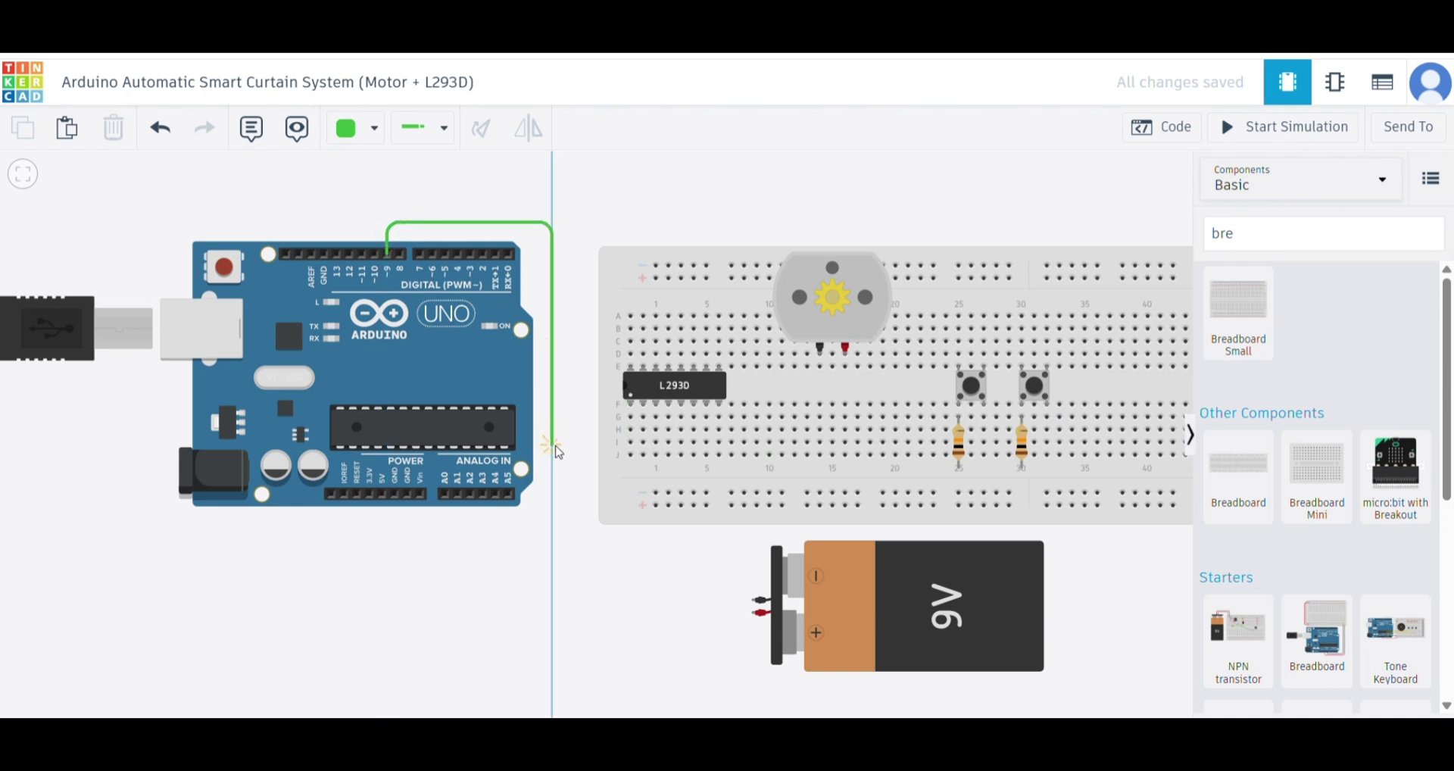
left_click(630, 455)
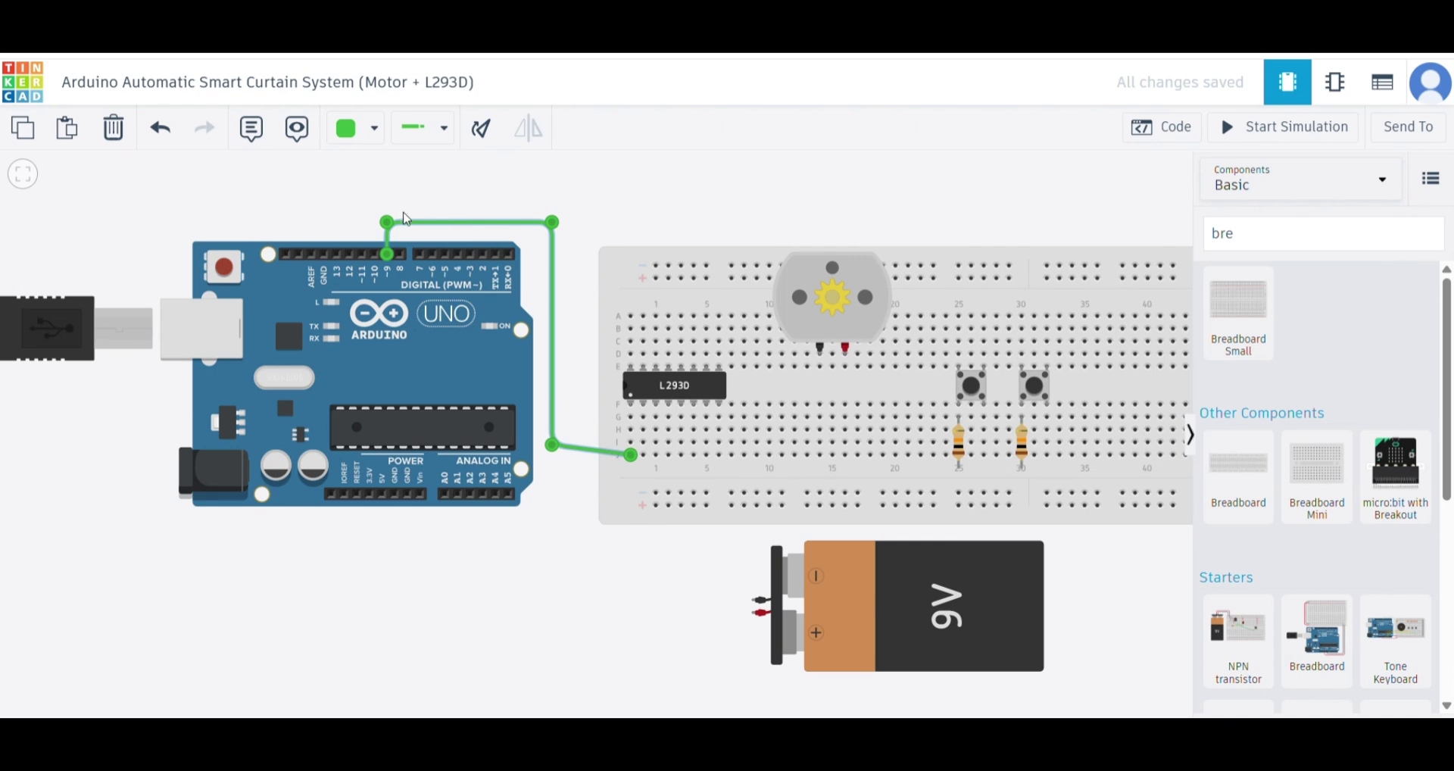
left_click(399, 196)
Wire Arduino digital pin 2 to the column of the L293D's second lower pin, routing outside the first wire.
left_click(482, 255)
left_click(483, 206)
left_click(559, 205)
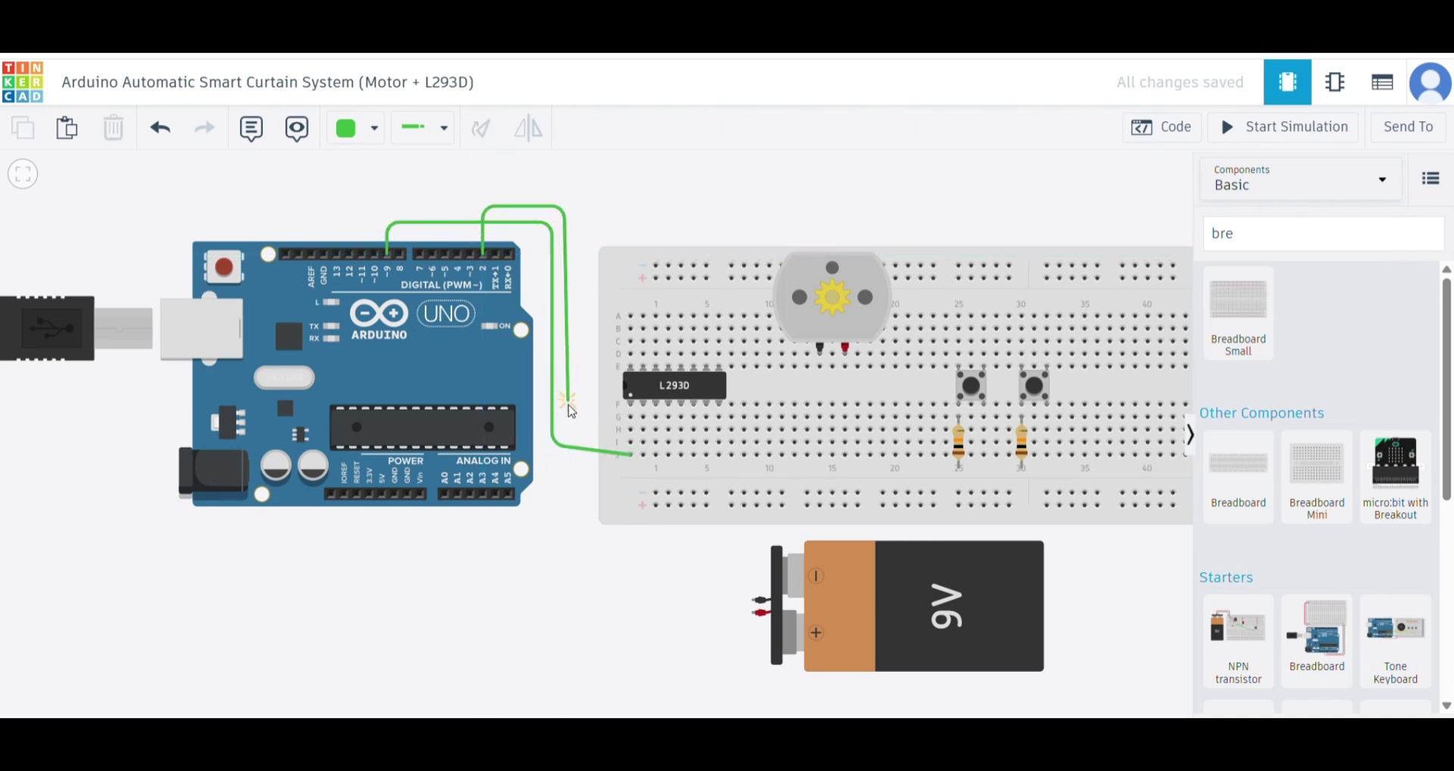
left_click(558, 456)
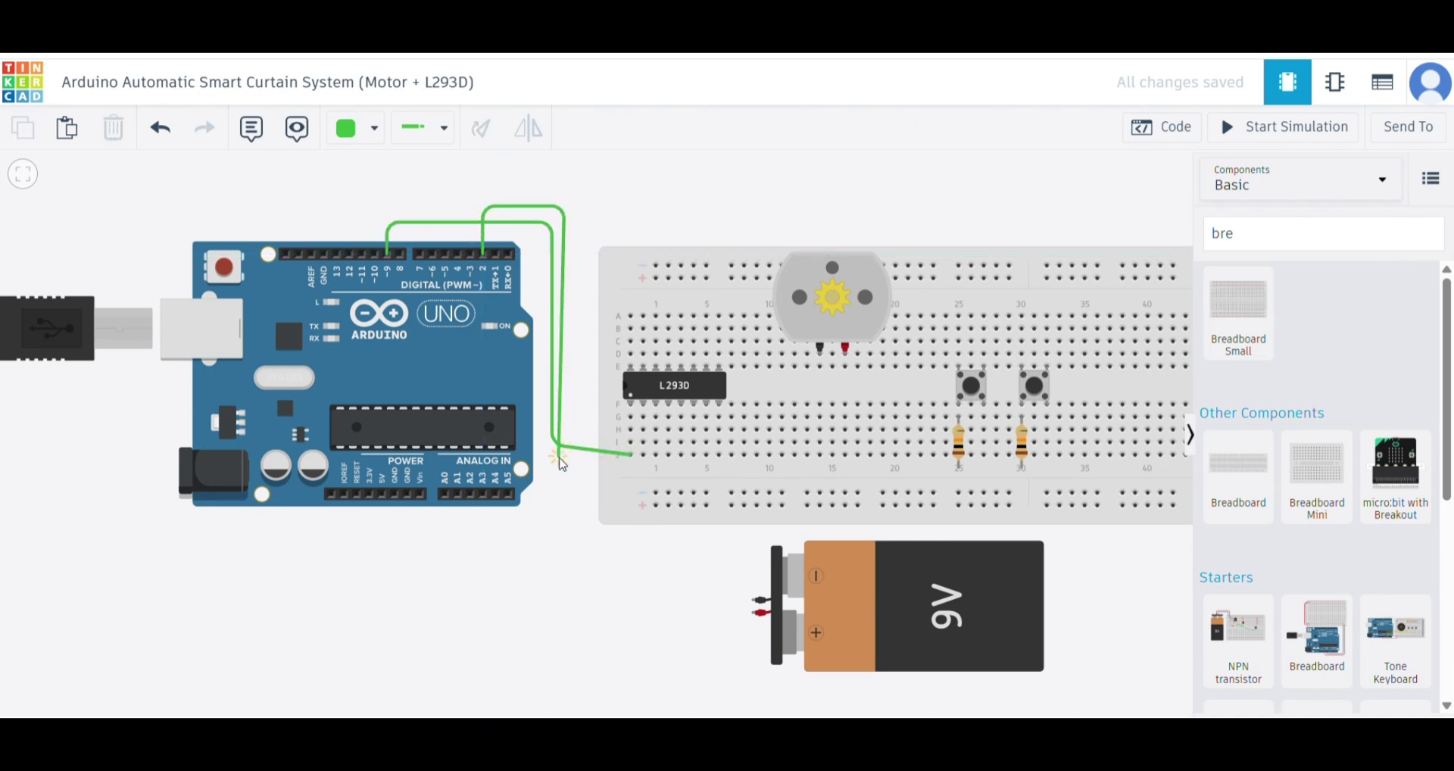
left_click(642, 457)
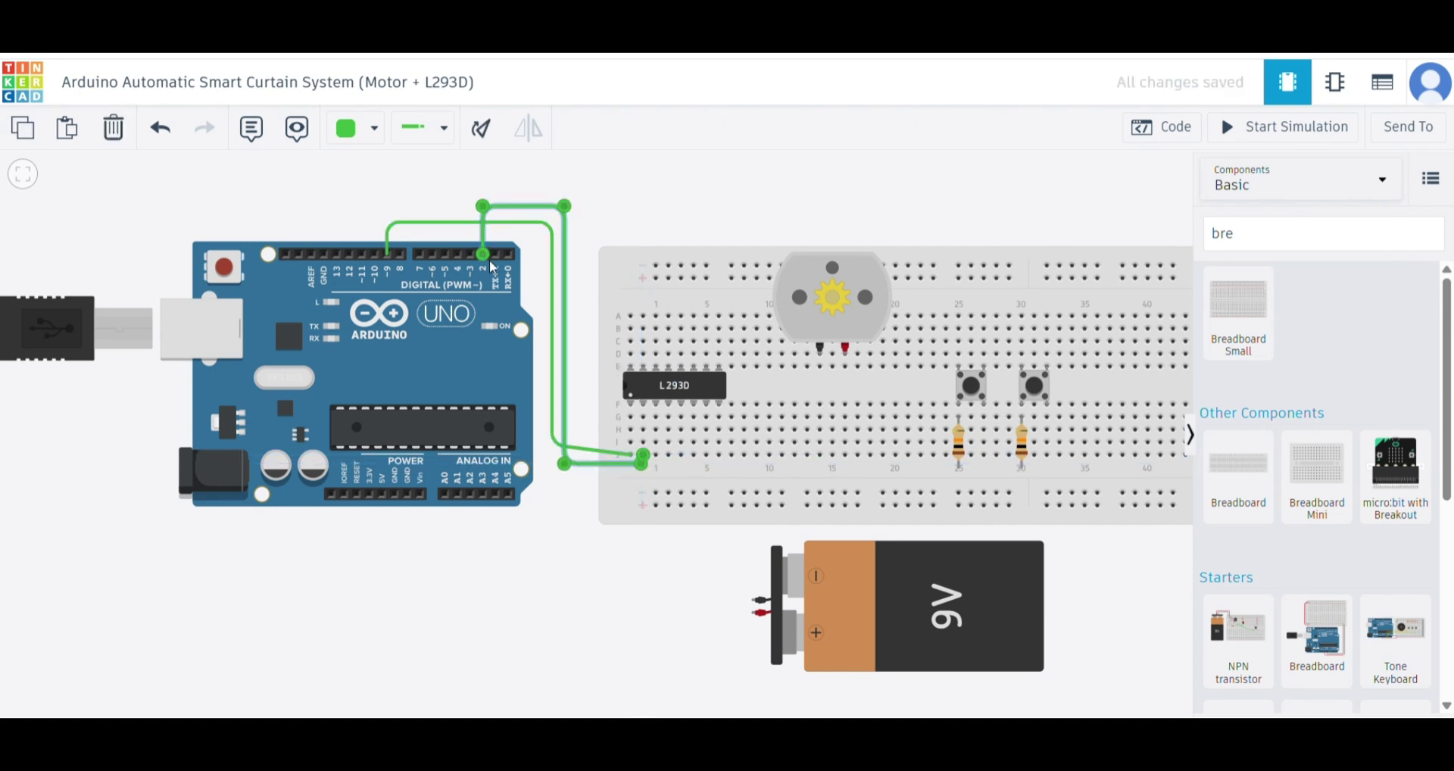
left_click(582, 227)
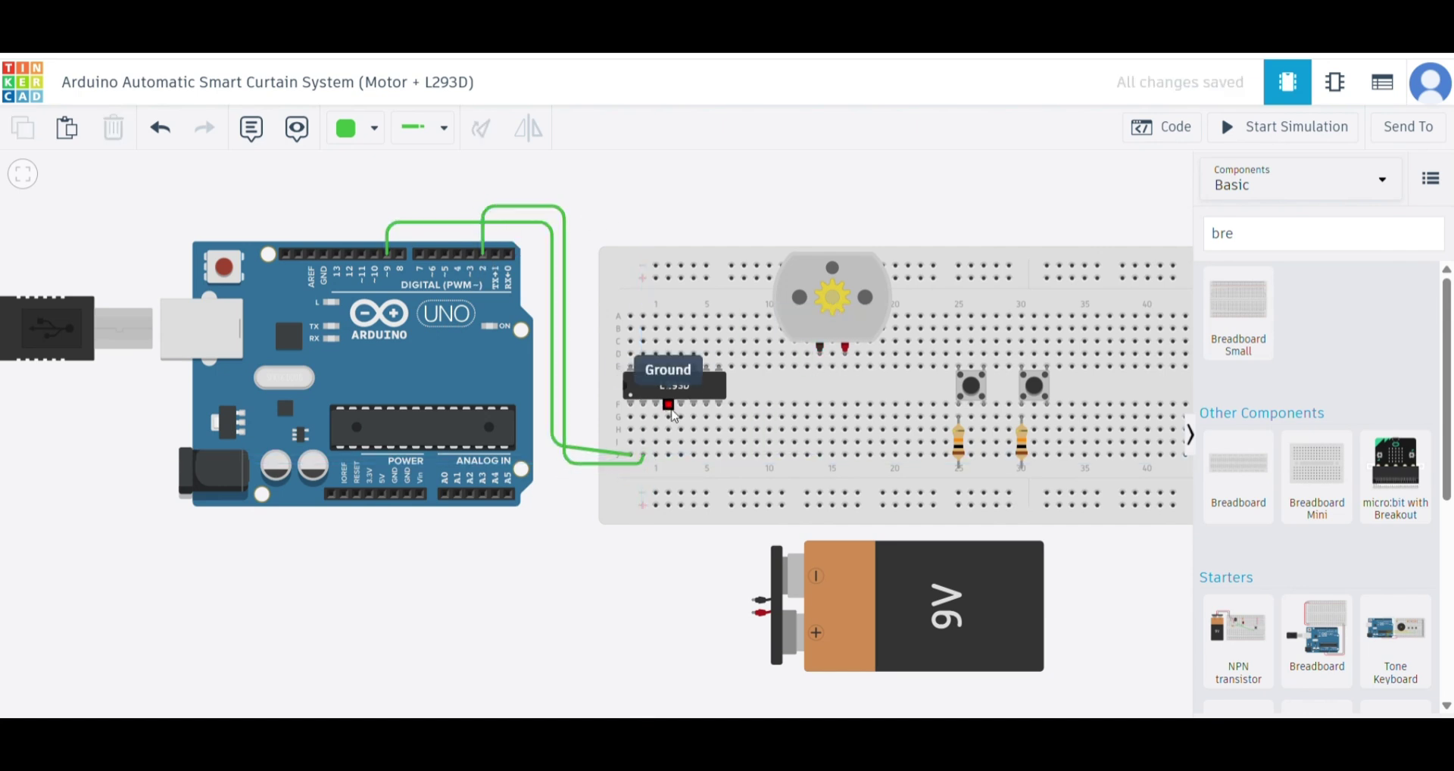
Wire the L293D's third lower pin to the motor's red terminal column, bridging the breadboard's centre gap.
left_click(656, 456)
left_click(845, 455)
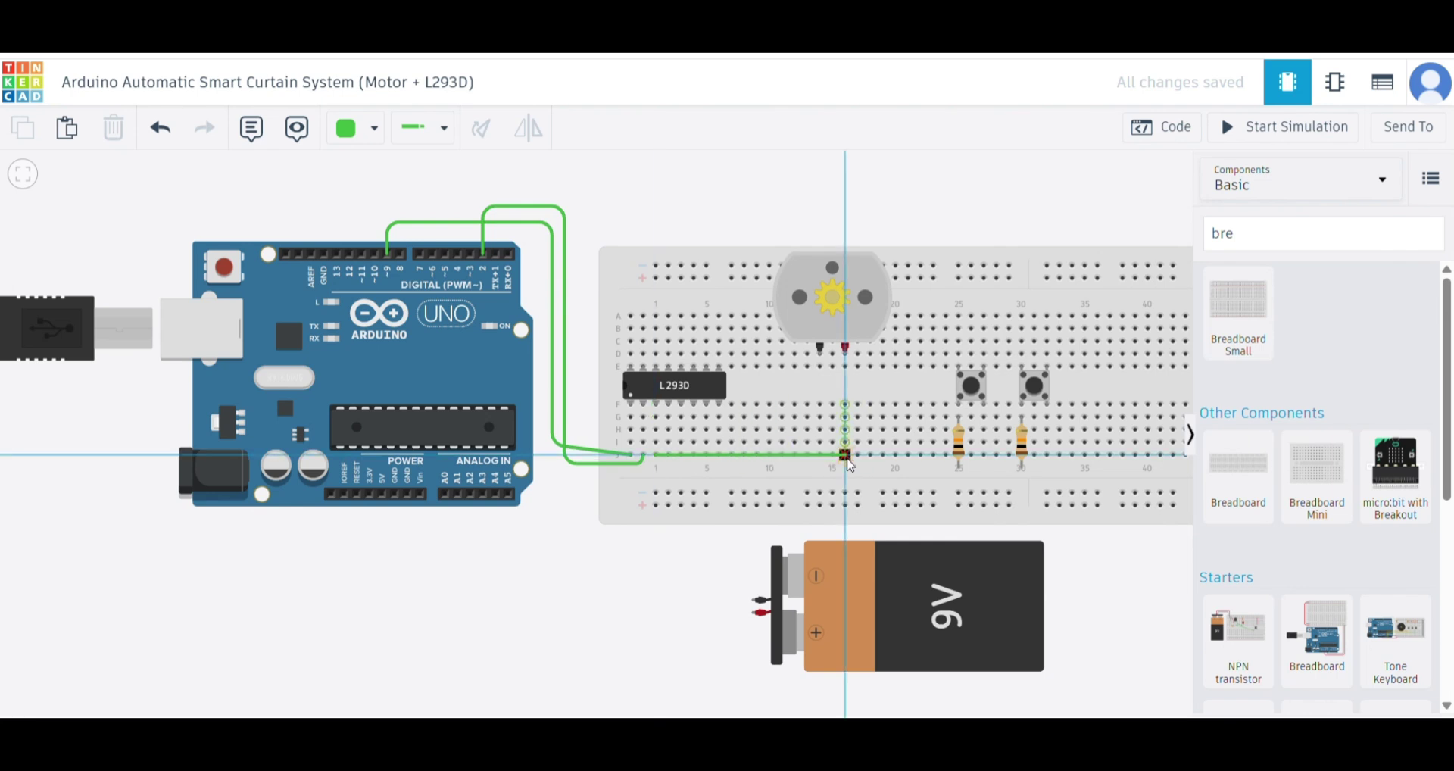
left_click(846, 367)
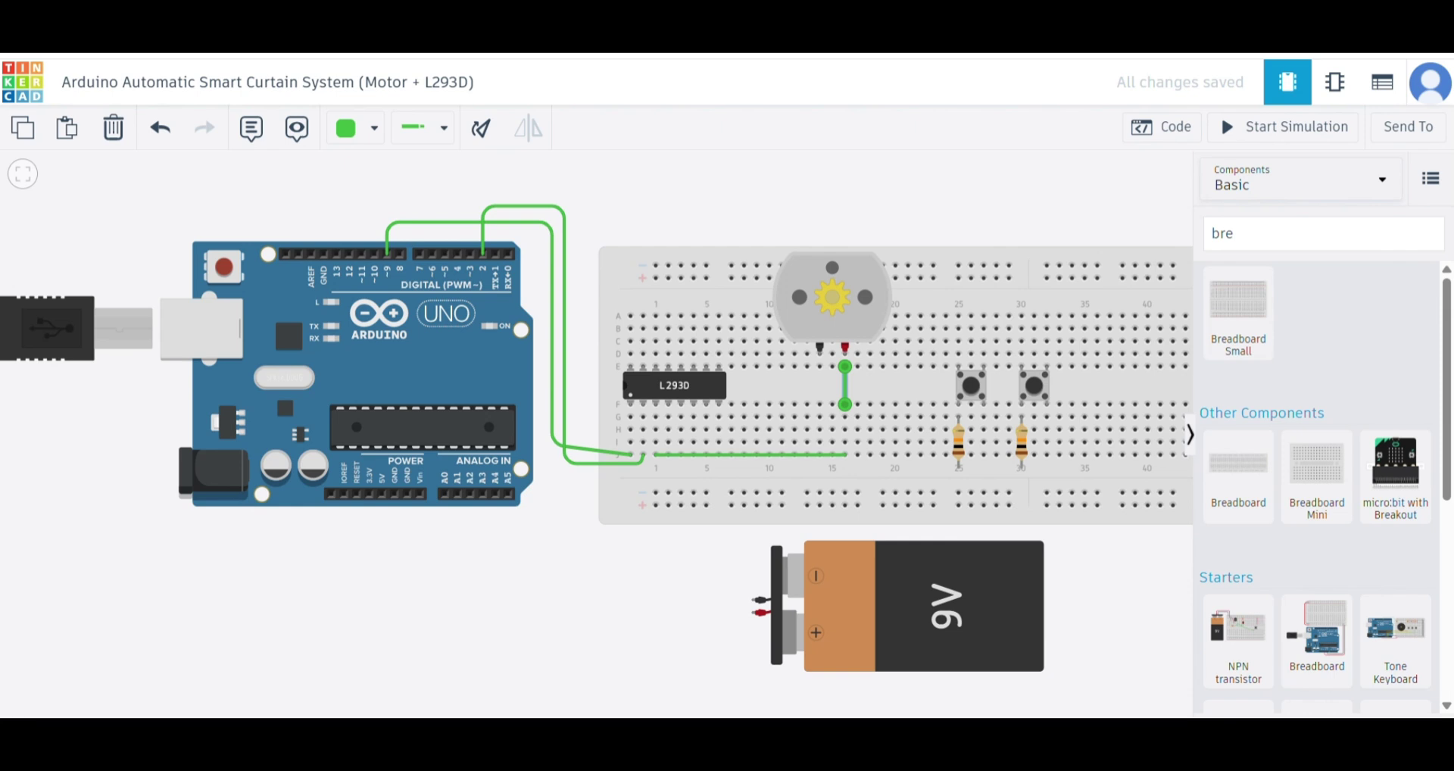
Wire an Arduino power-header GND pin to the breadboard's lower negative rail, routing below the board.
left_click(406, 496)
left_click(409, 535)
left_click(564, 535)
left_click(565, 492)
left_click(656, 493)
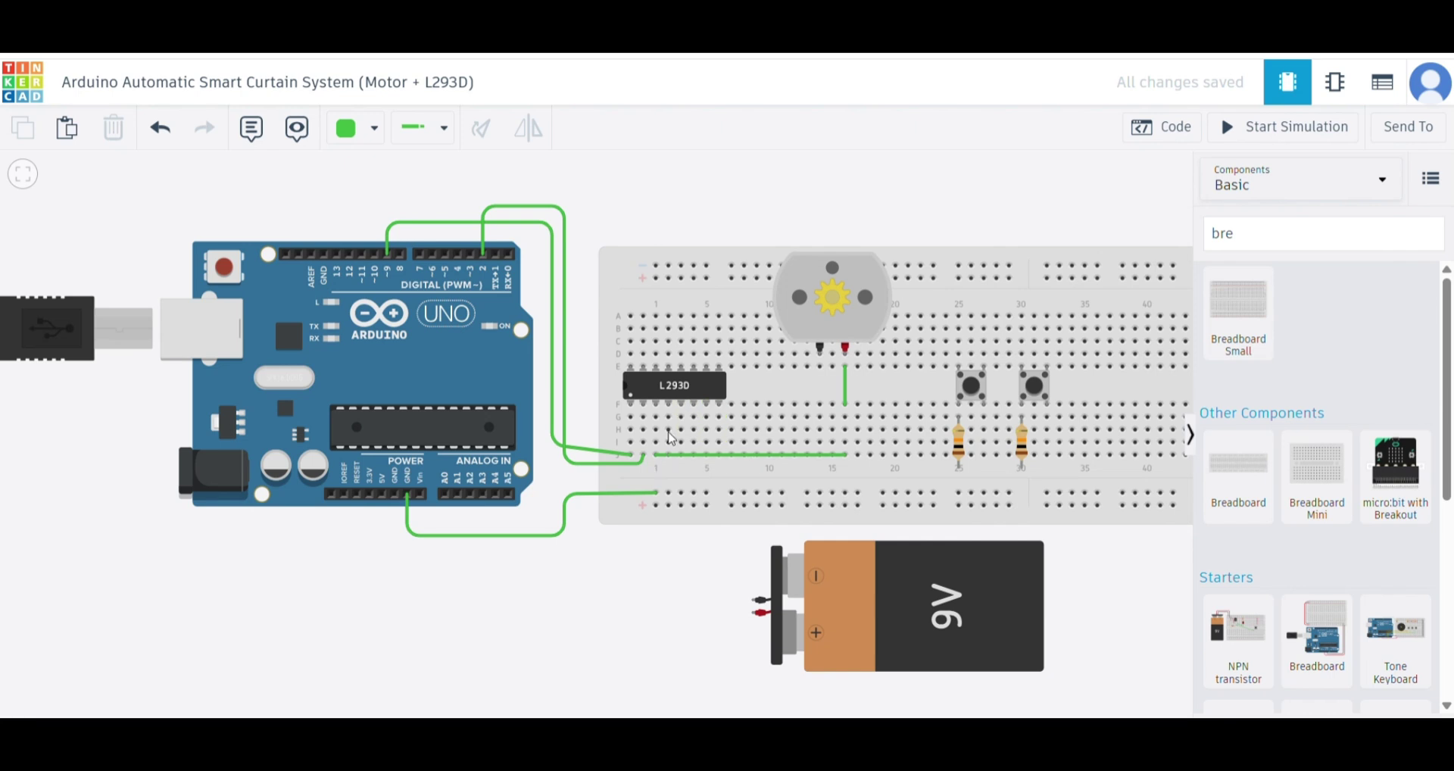
Wire the L293D's two lower Ground pins to the lower negative rail.
left_click(668, 442)
left_click(668, 493)
left_click(681, 443)
left_click(681, 493)
Wire the L293D's sixth lower pin to the motor's black terminal column, bridging the breadboard's centre gap.
left_click(820, 428)
left_click(819, 404)
left_click(819, 367)
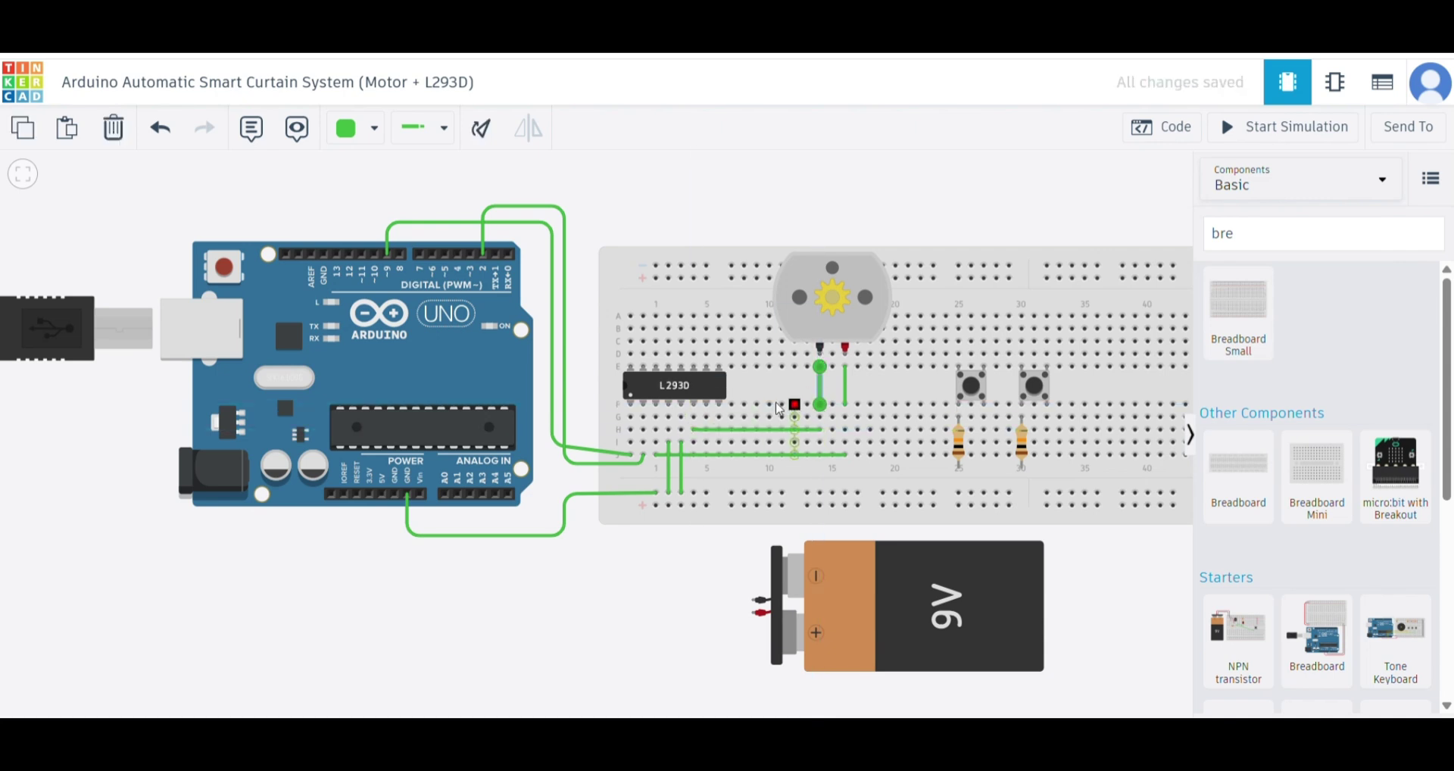
key("Escape")
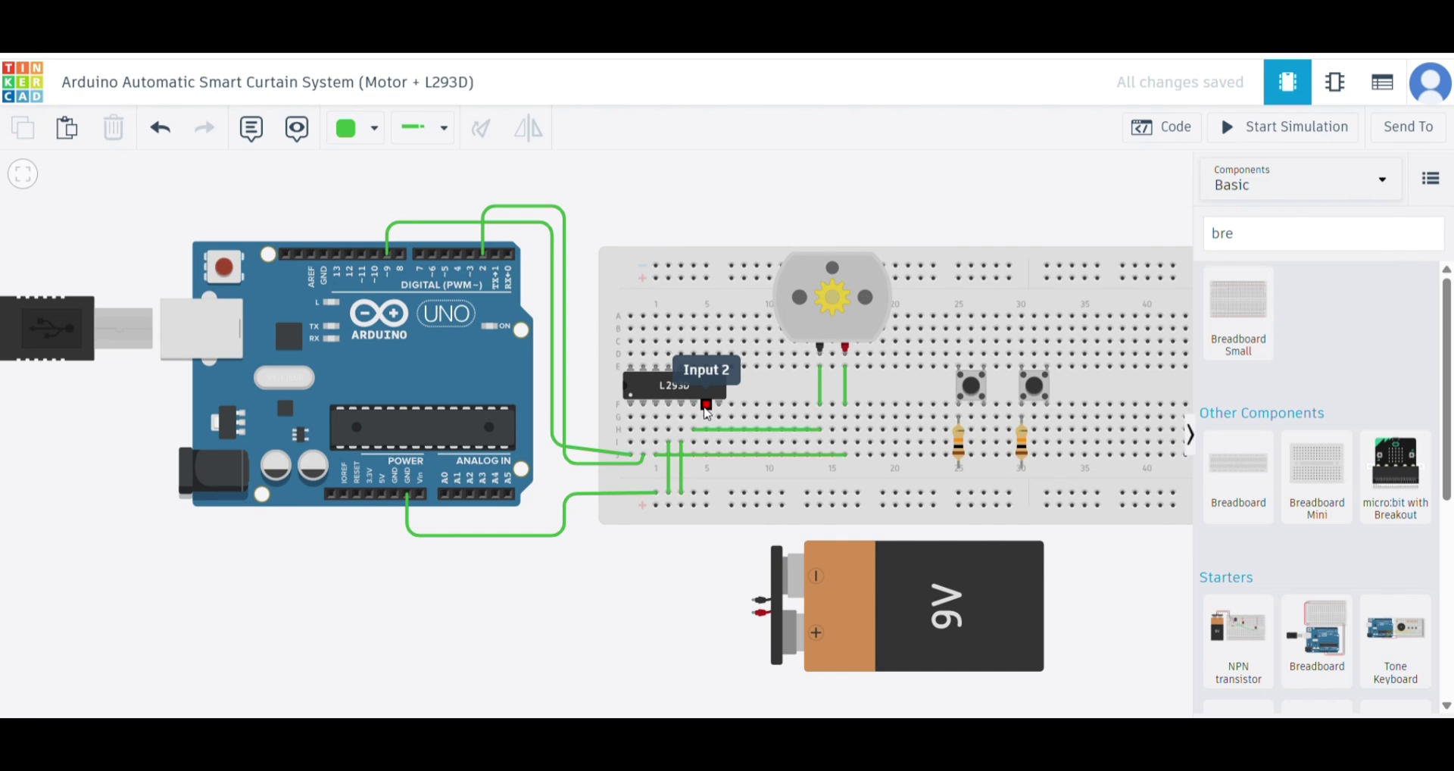
Wire Arduino digital pin 3 to the L293D's Input 2 pin column, routing outside the other signal wires.
left_click(470, 254)
left_click(471, 189)
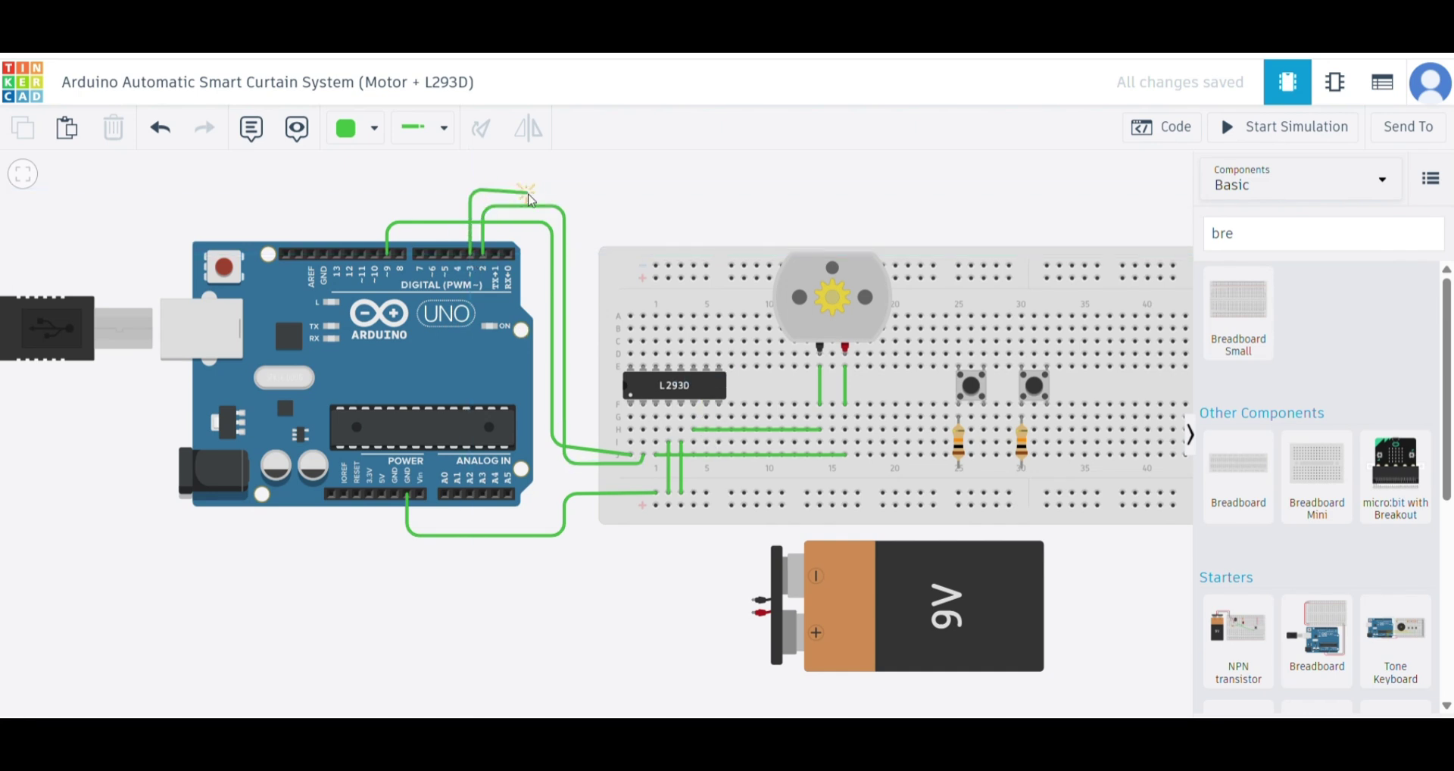
left_click(593, 189)
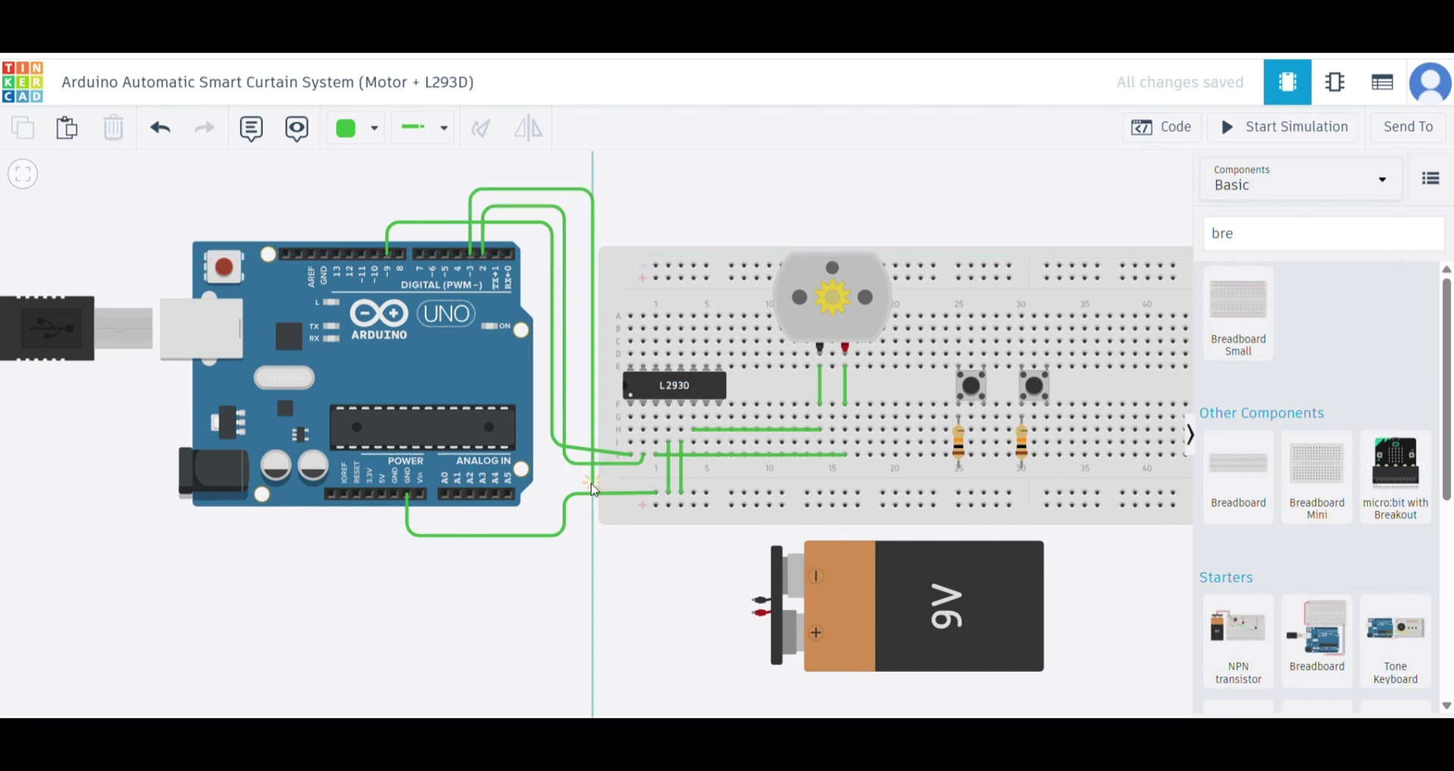
left_click(712, 483)
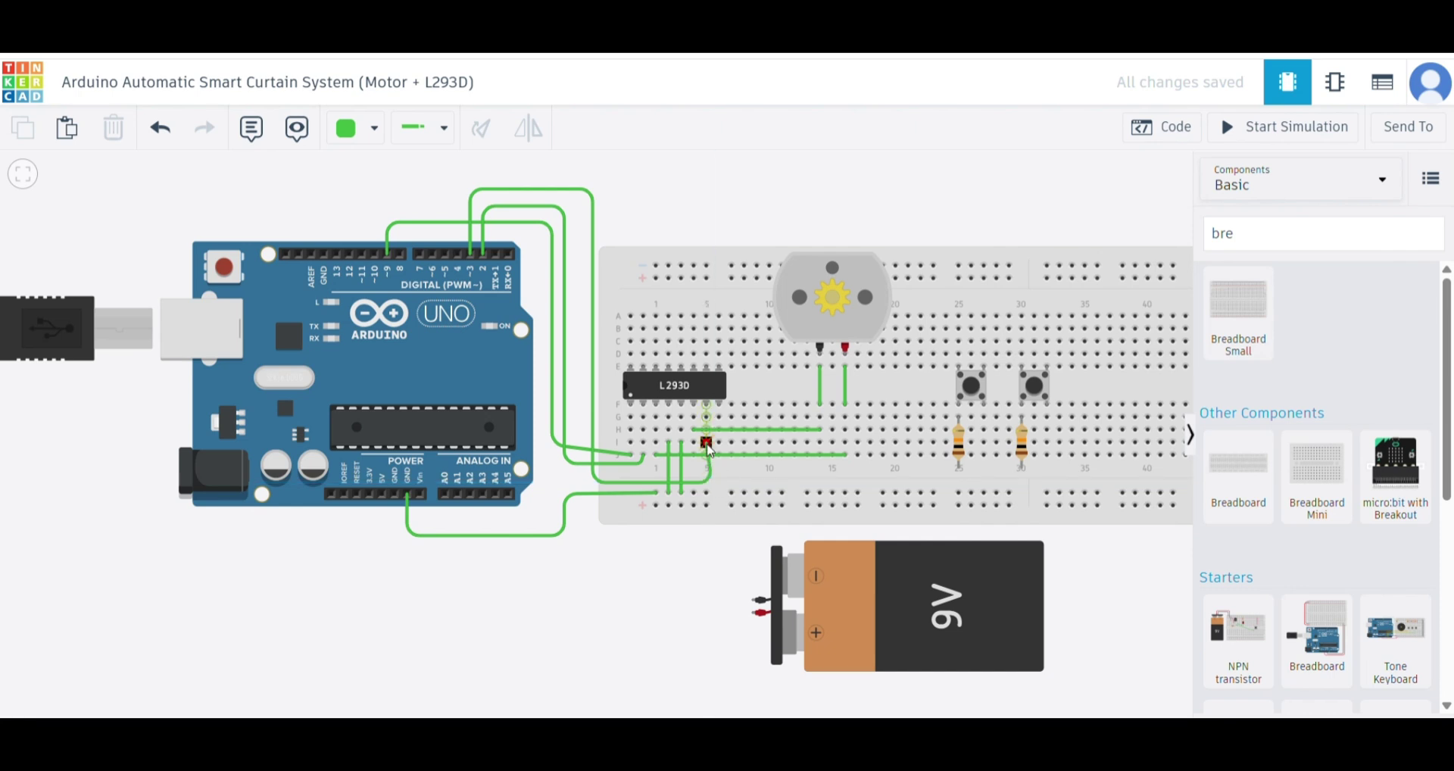
left_click(706, 442)
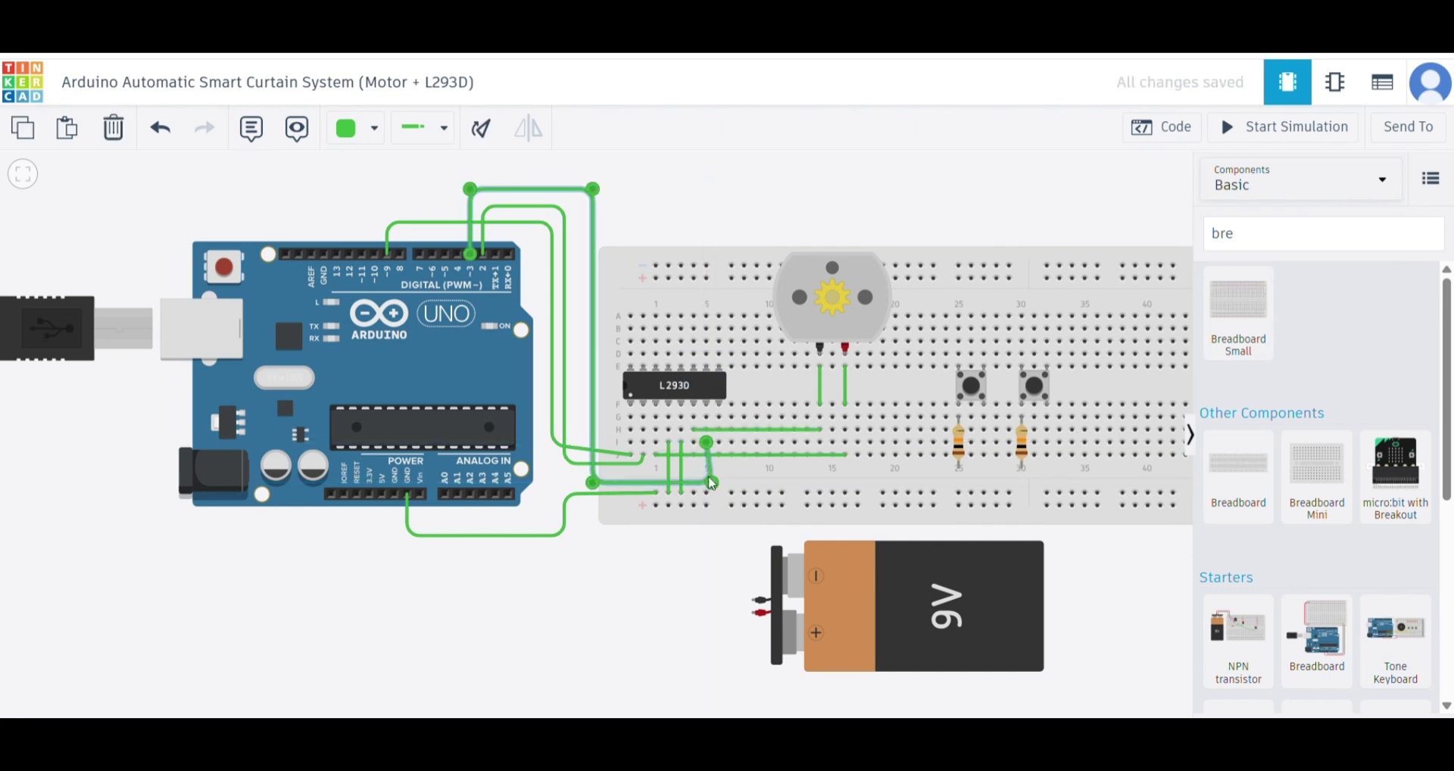
left_click(403, 167)
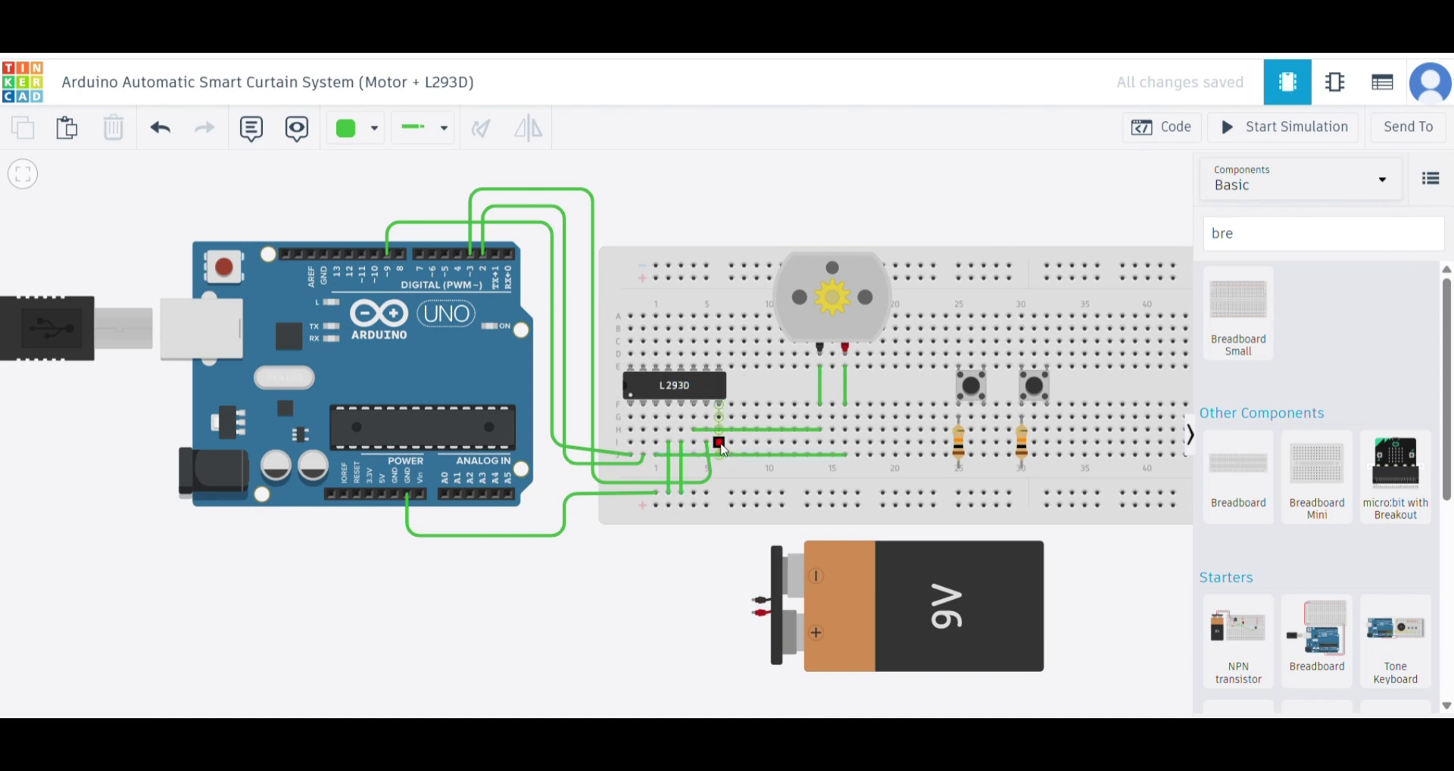
Wire the 9V battery's positive terminal to the L293D's Power 2 pin and the Arduino's 5V to the lower positive rail.
left_click(758, 615)
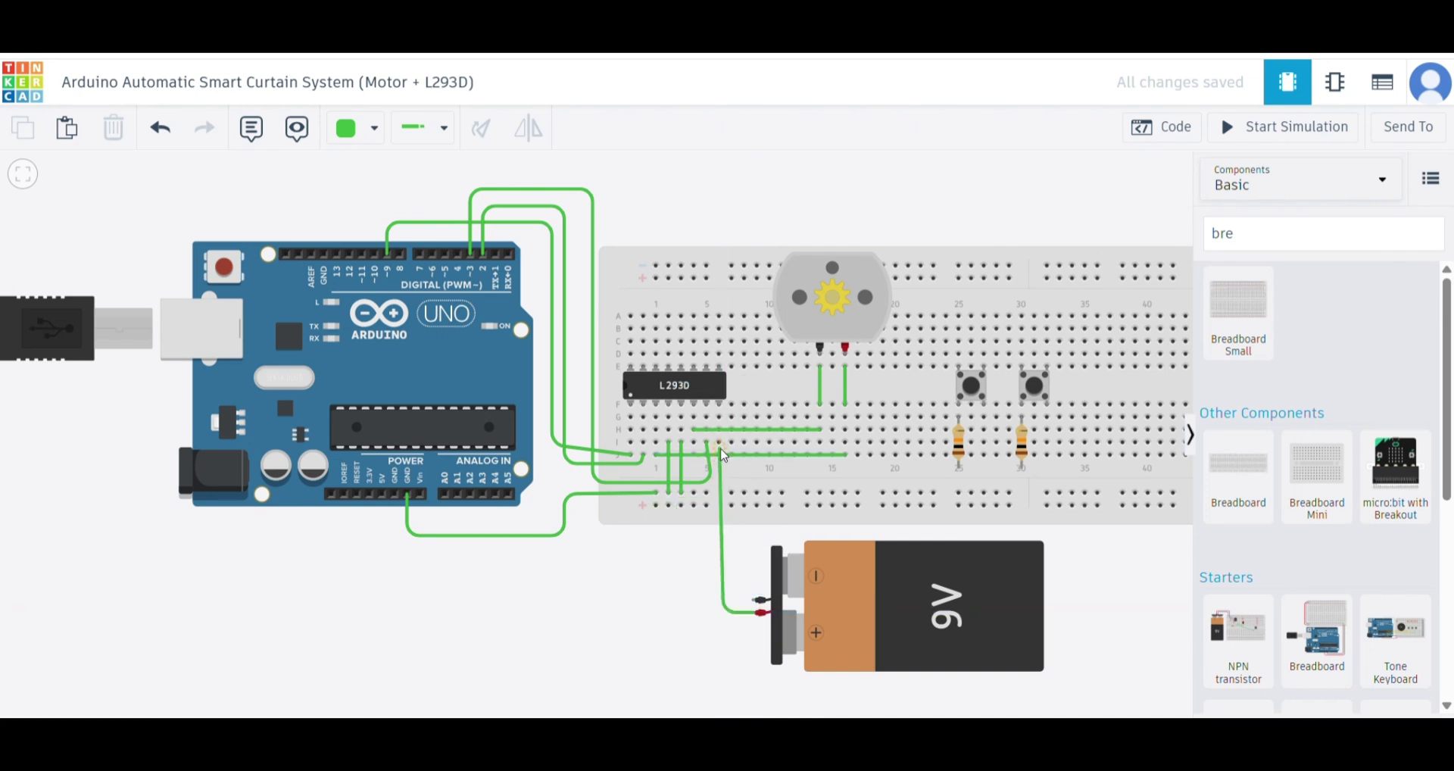
left_click(721, 445)
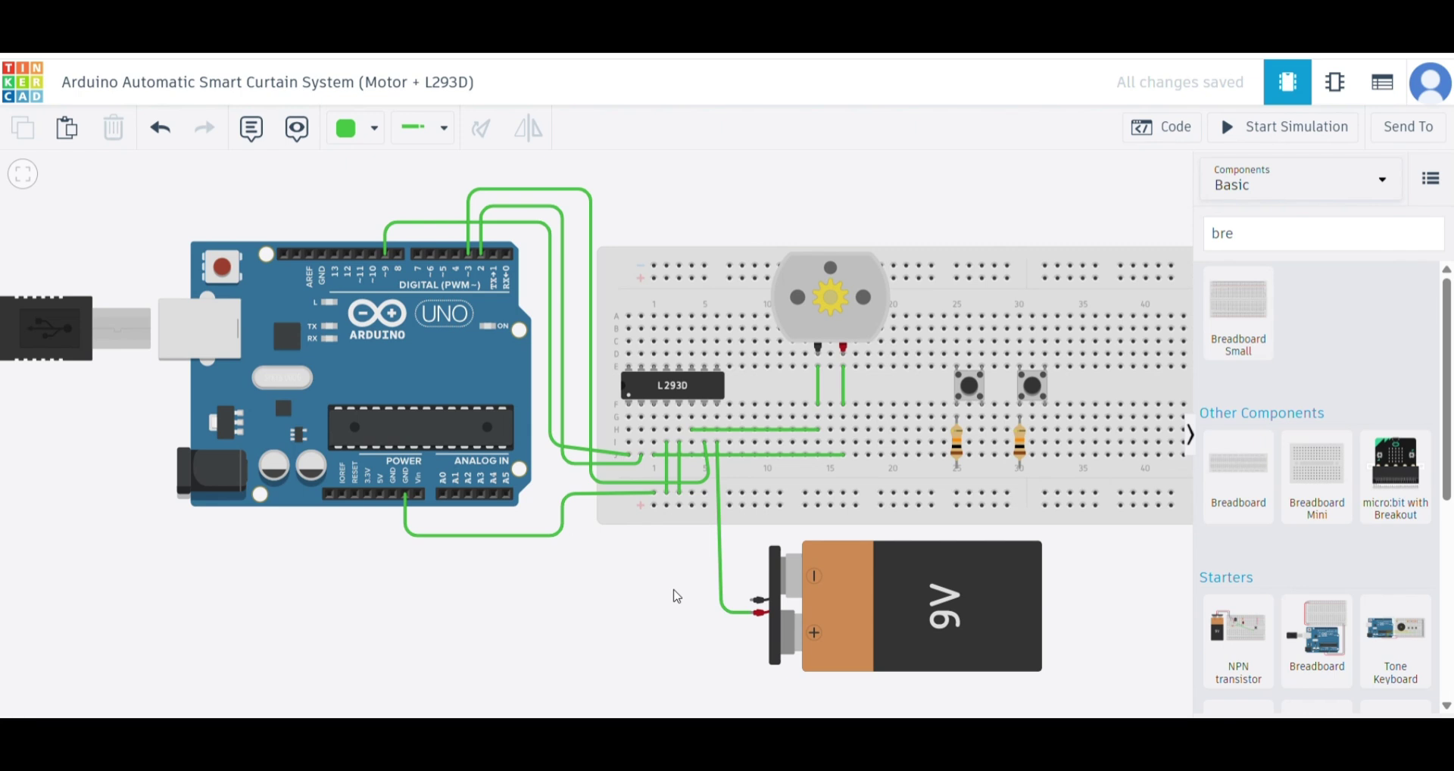
left_click(379, 493)
left_click(379, 568)
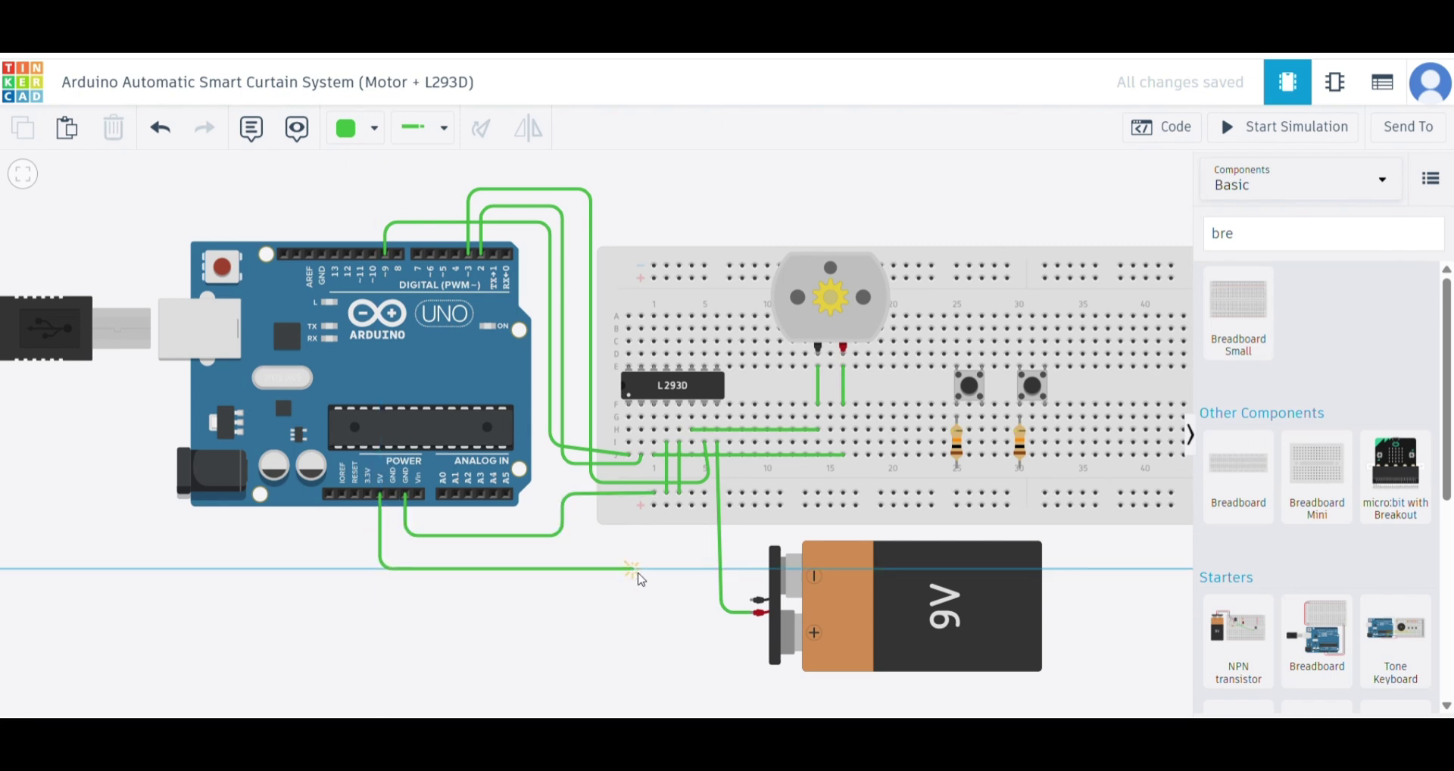
left_click(656, 571)
left_click(656, 493)
Connect the lower and upper positive rails with a wire around the far end of the breadboard.
key("f")
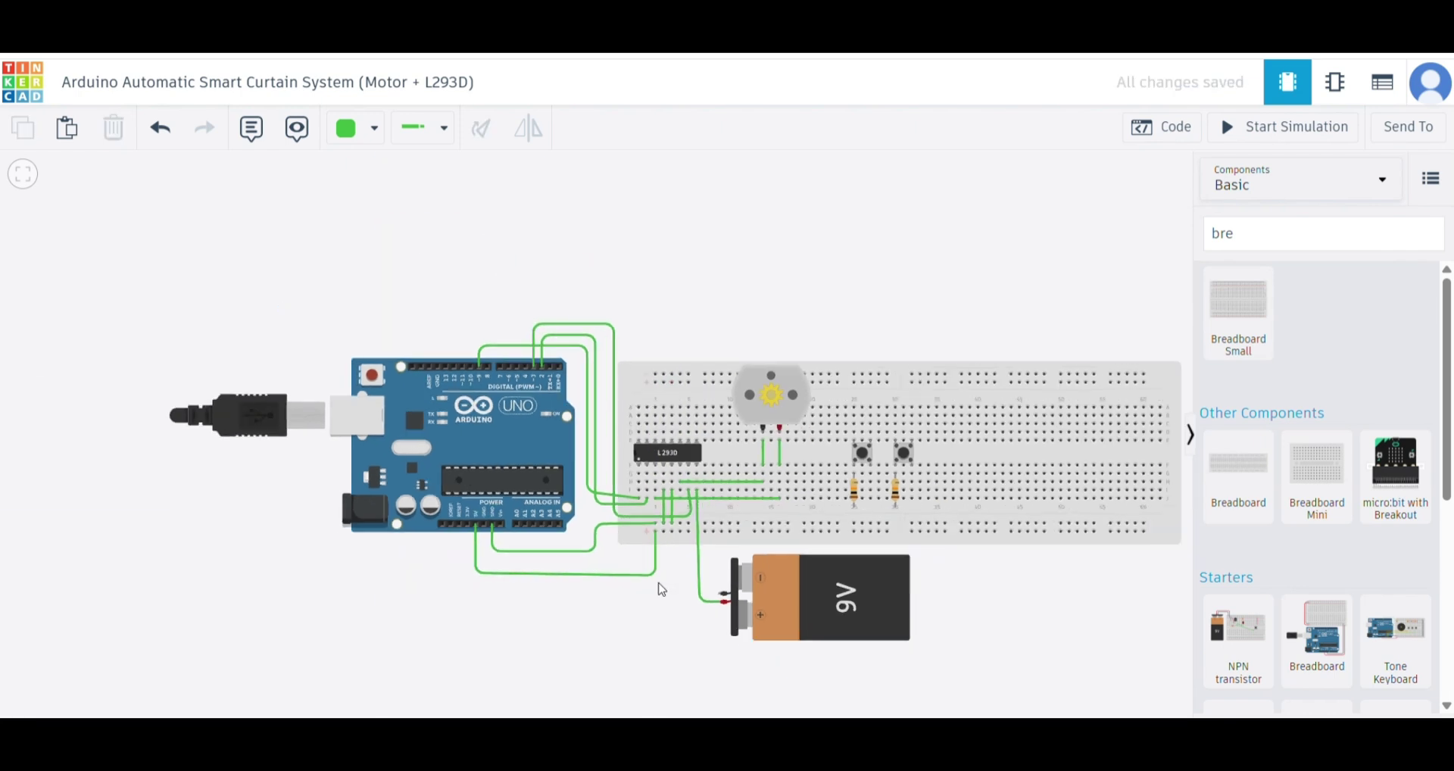
left_click(1062, 530)
left_click(1139, 530)
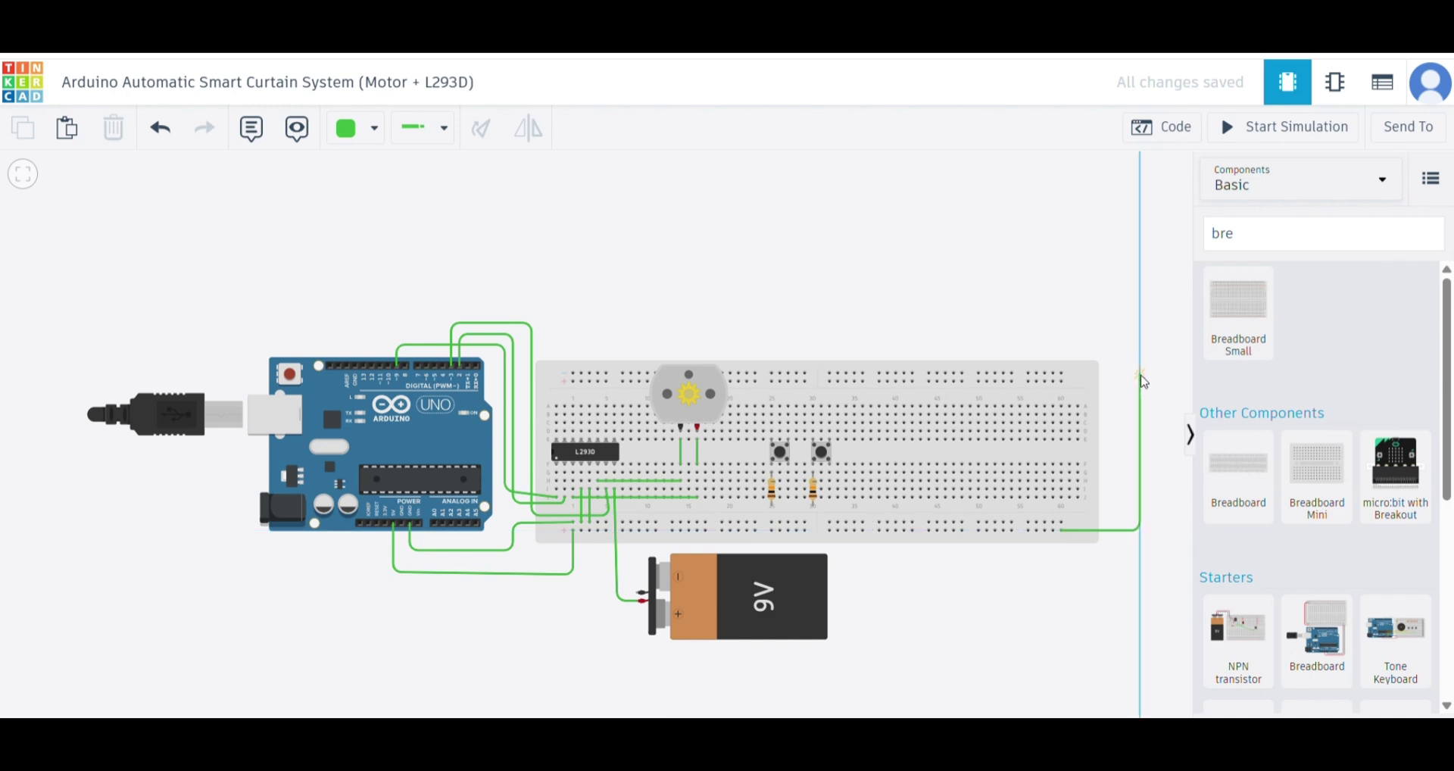
left_click(1140, 381)
left_click(1062, 377)
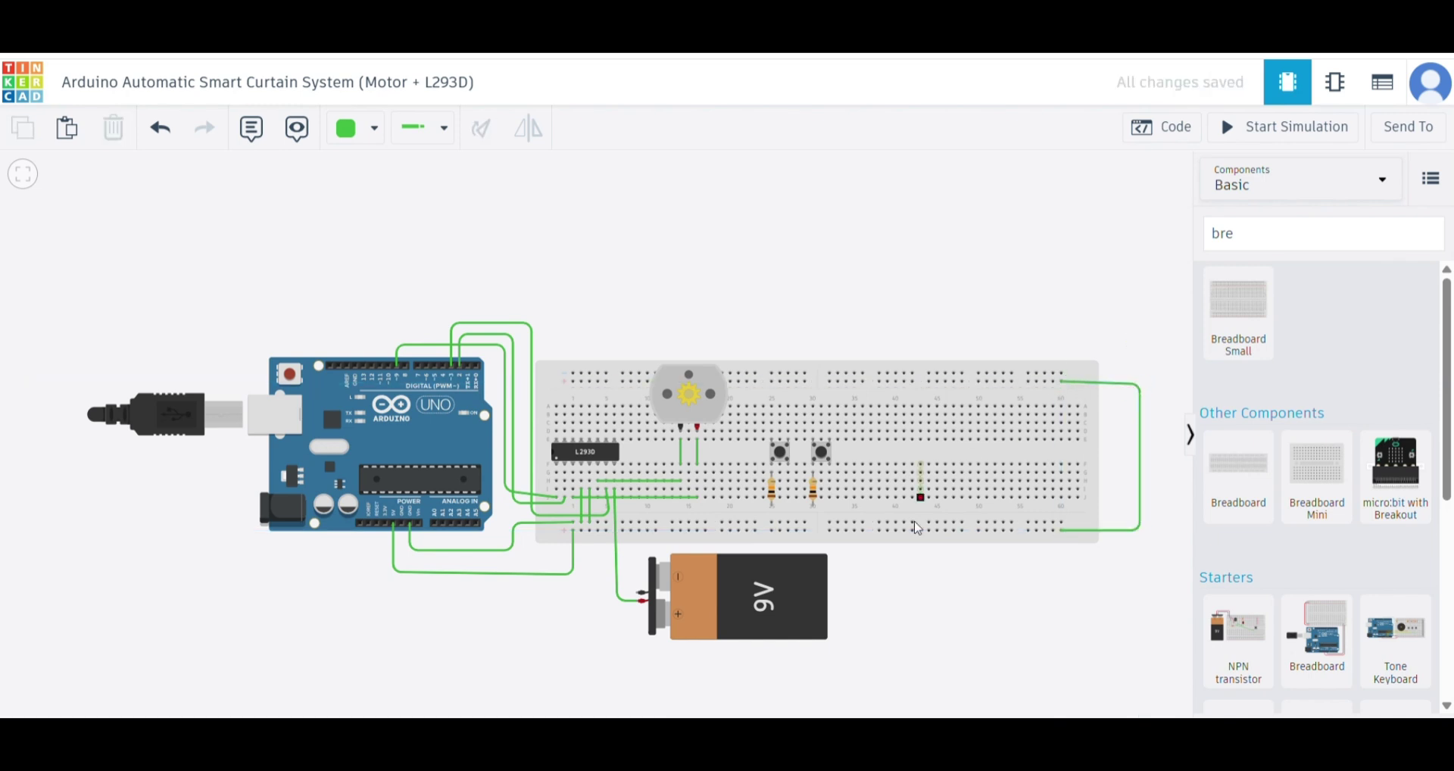
Wire the 9V battery's negative terminal to the breadboard's lower negative rail.
scroll(969, 618, "up", 2)
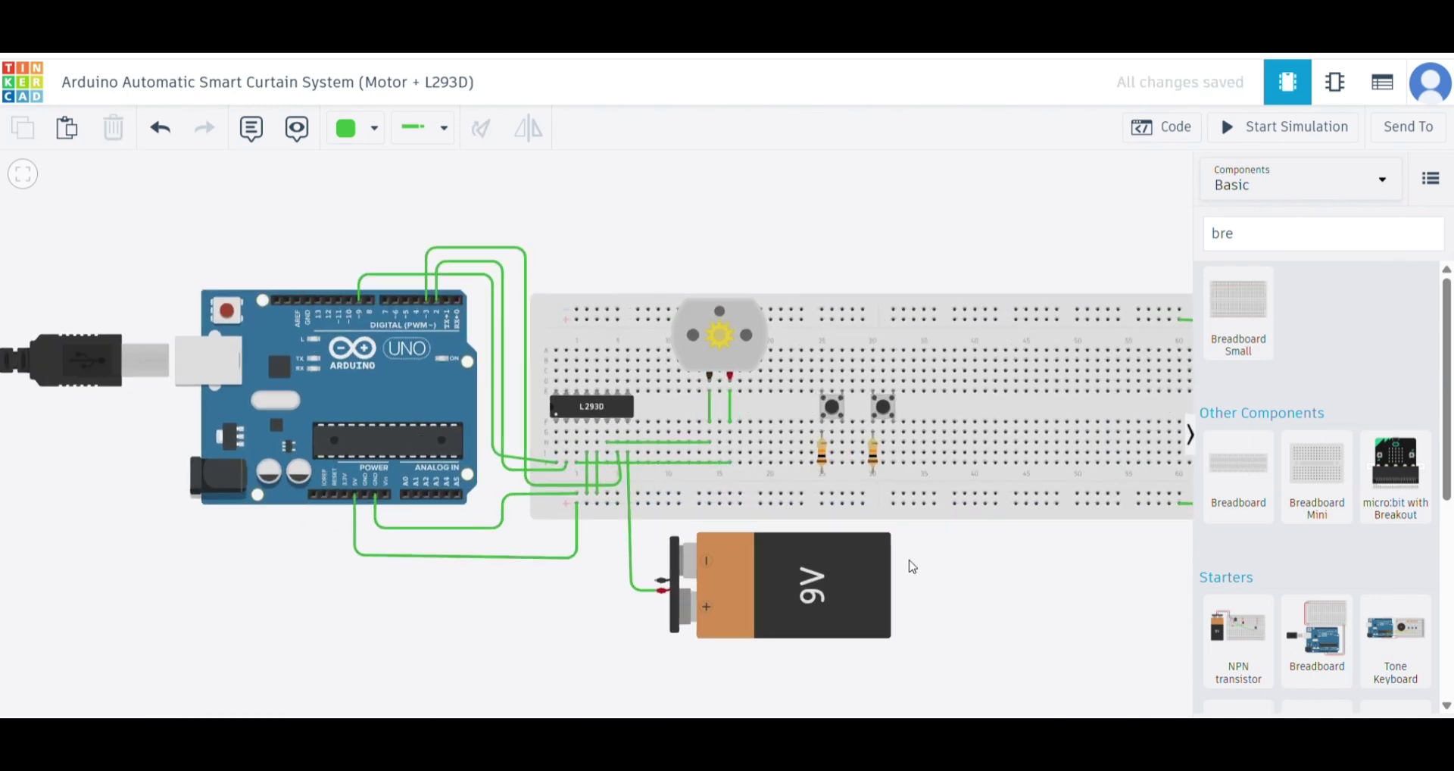
scroll(599, 591, "up", 1)
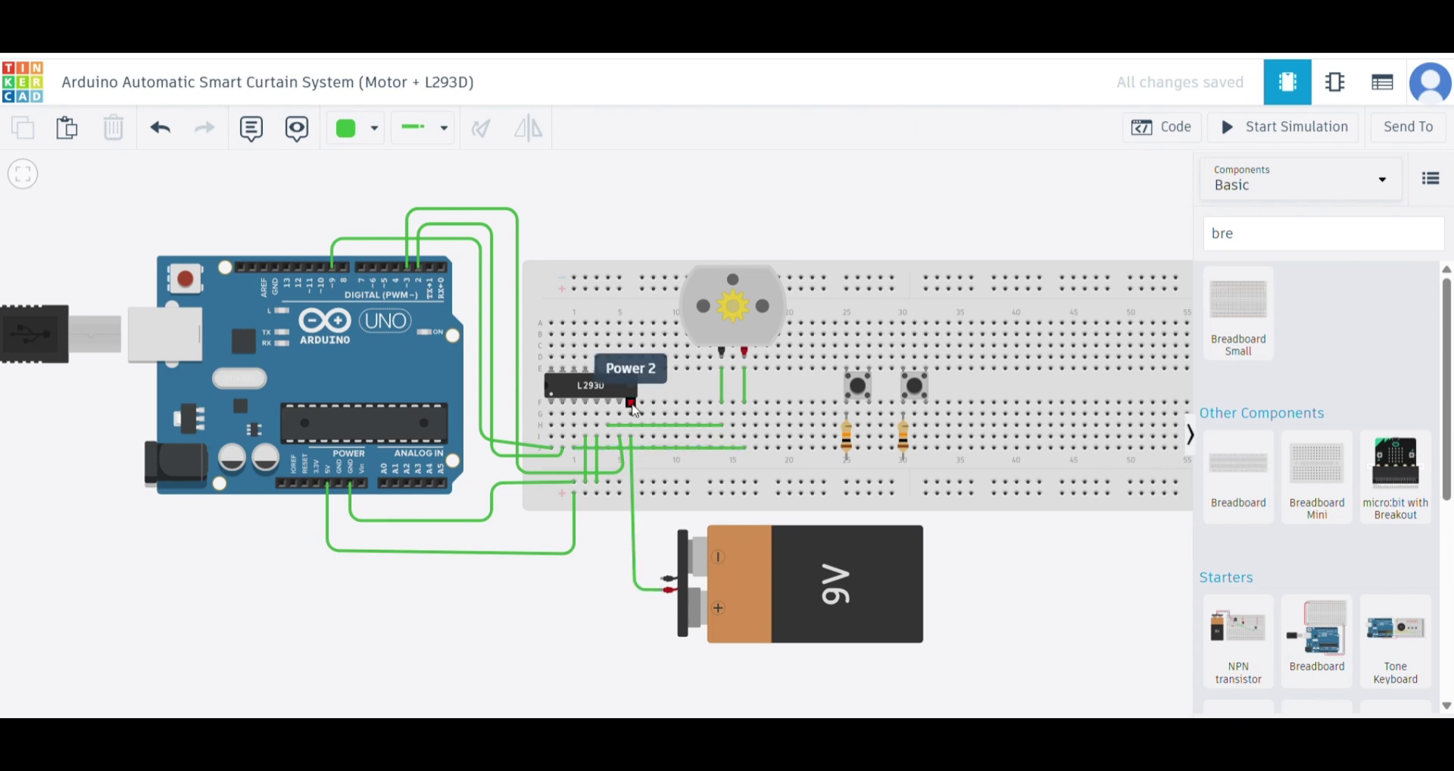
left_click(662, 518)
left_click(700, 518)
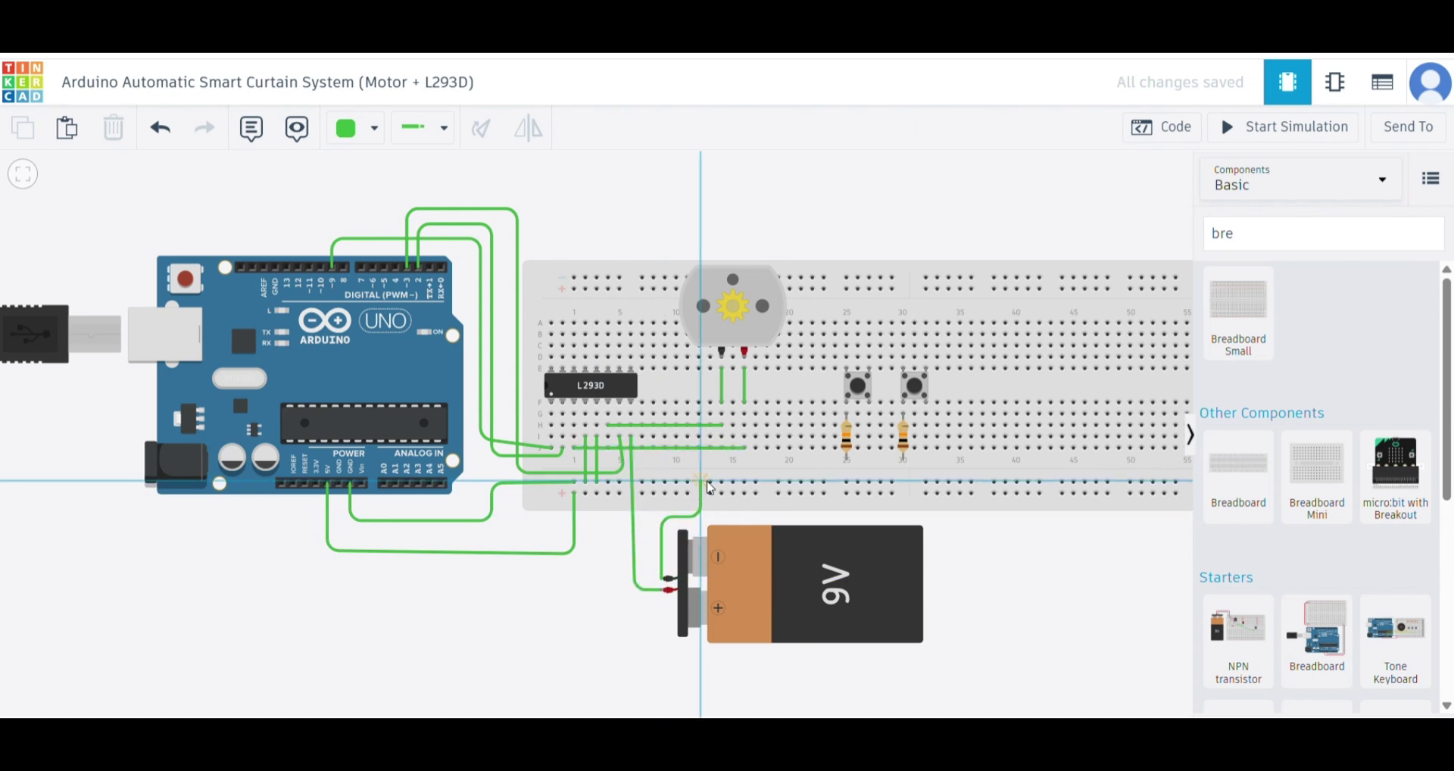
left_click(705, 483)
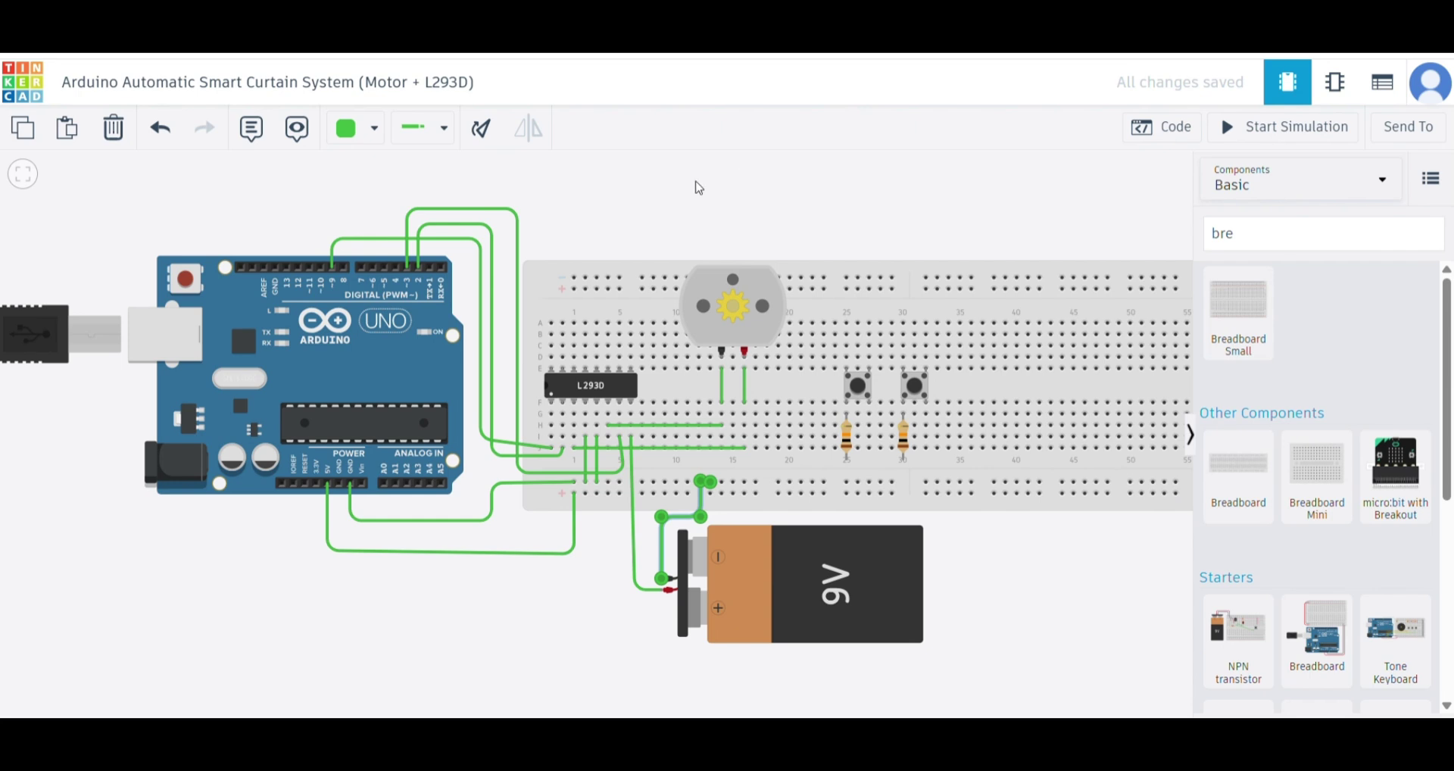
Wire the upper positive rail to the column of the L293D's first upper pin.
scroll(688, 190, "down", 1)
left_click_drag(685, 190, 584, 191)
scroll(433, 240, "up", 1)
scroll(434, 240, "down", 1)
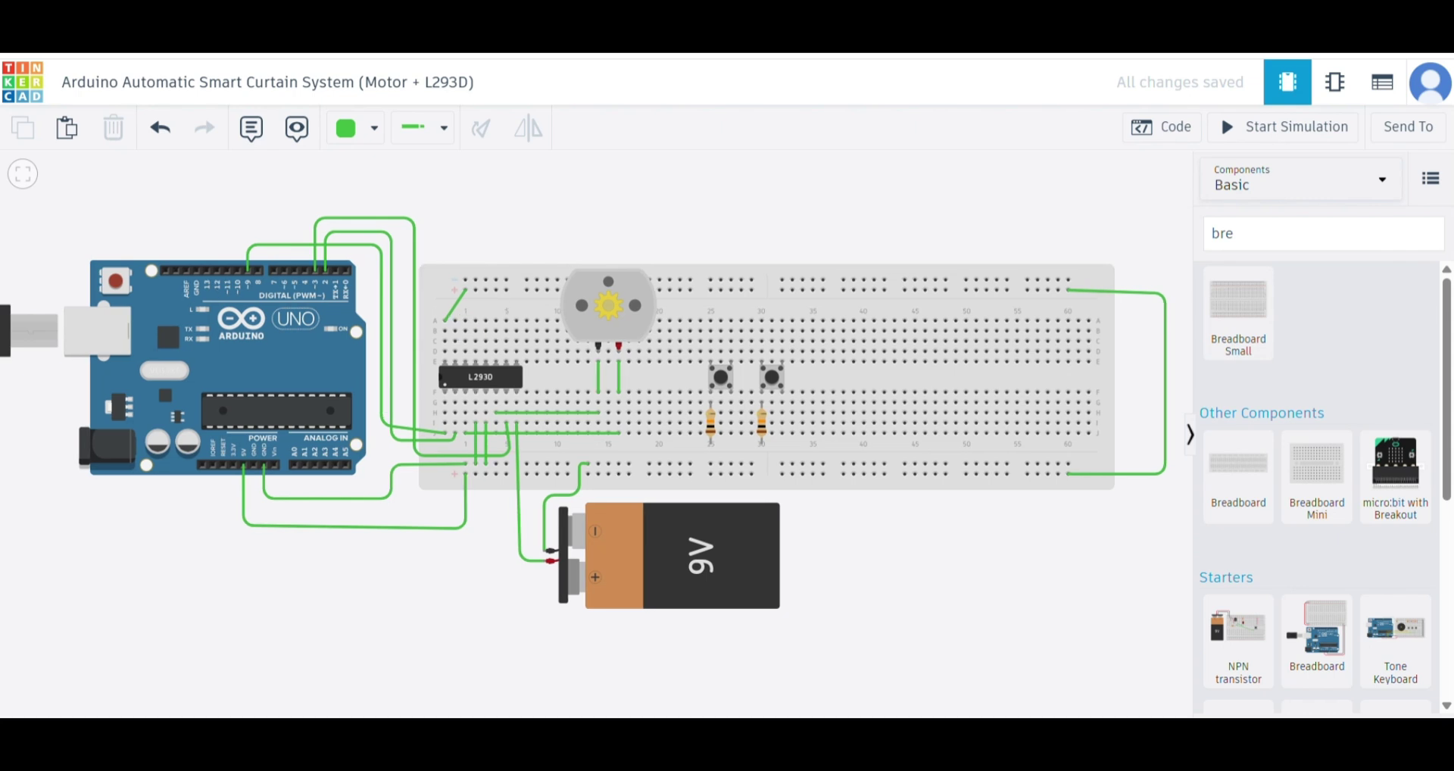
Wire the lower ends of both pushbutton resistors to the lower negative rail.
scroll(842, 531, "up", 4)
left_click(640, 427)
left_click(641, 396)
left_click(718, 390)
left_click(748, 428)
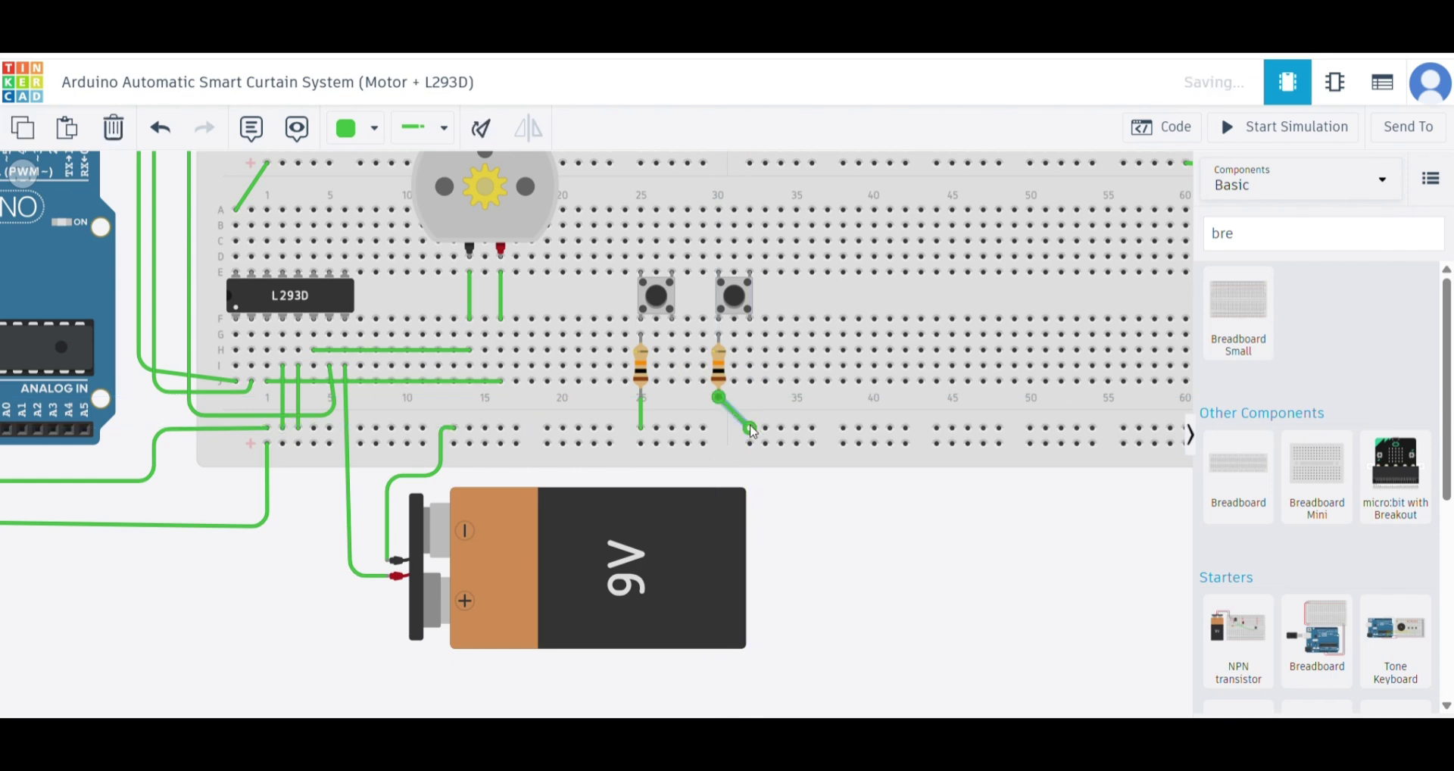
Wire the resistor-free lower leg of each pushbutton to the lower positive rail.
scroll(718, 344, "down", 3)
scroll(834, 530, "up", 3)
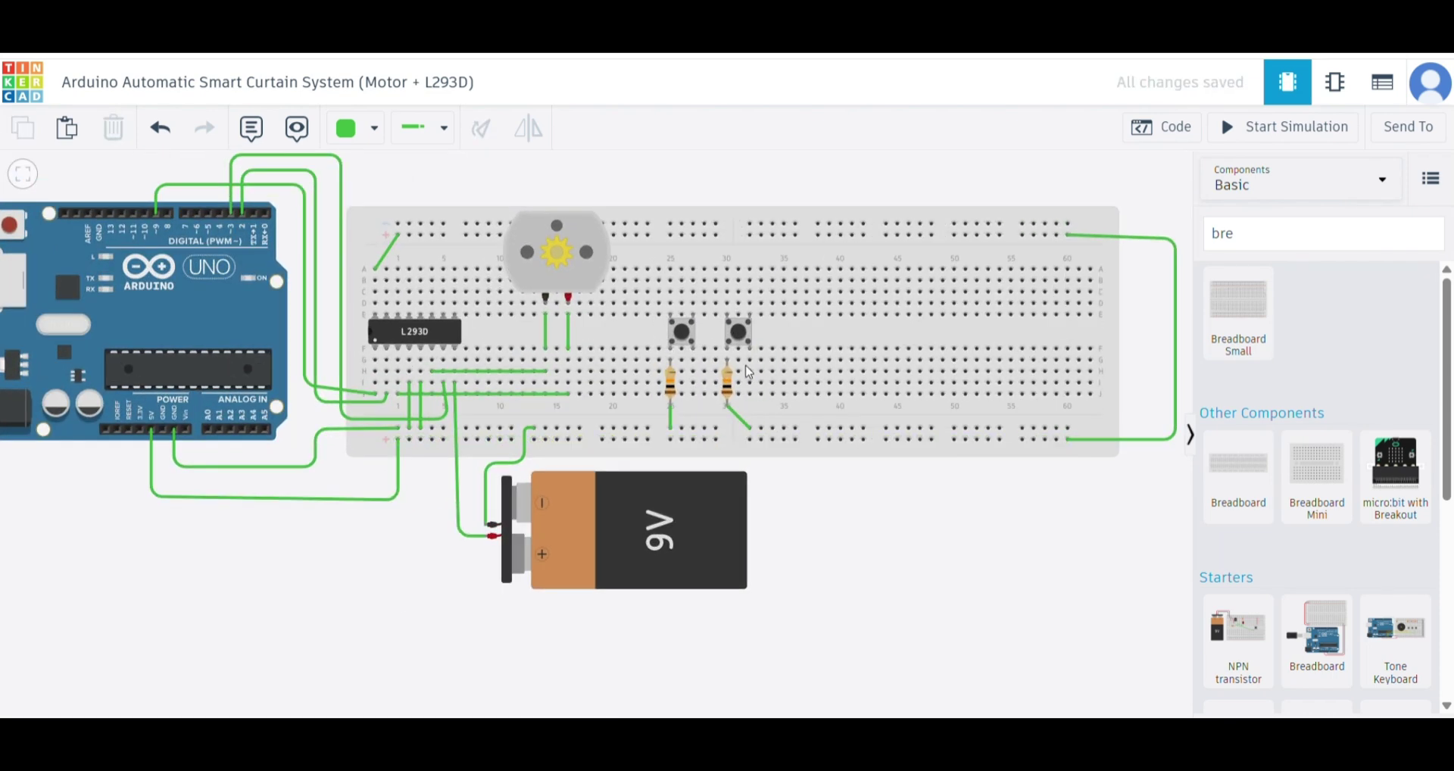
left_click(693, 395)
left_click(693, 438)
left_click(750, 394)
left_click(752, 412)
left_click(799, 415)
left_click(804, 438)
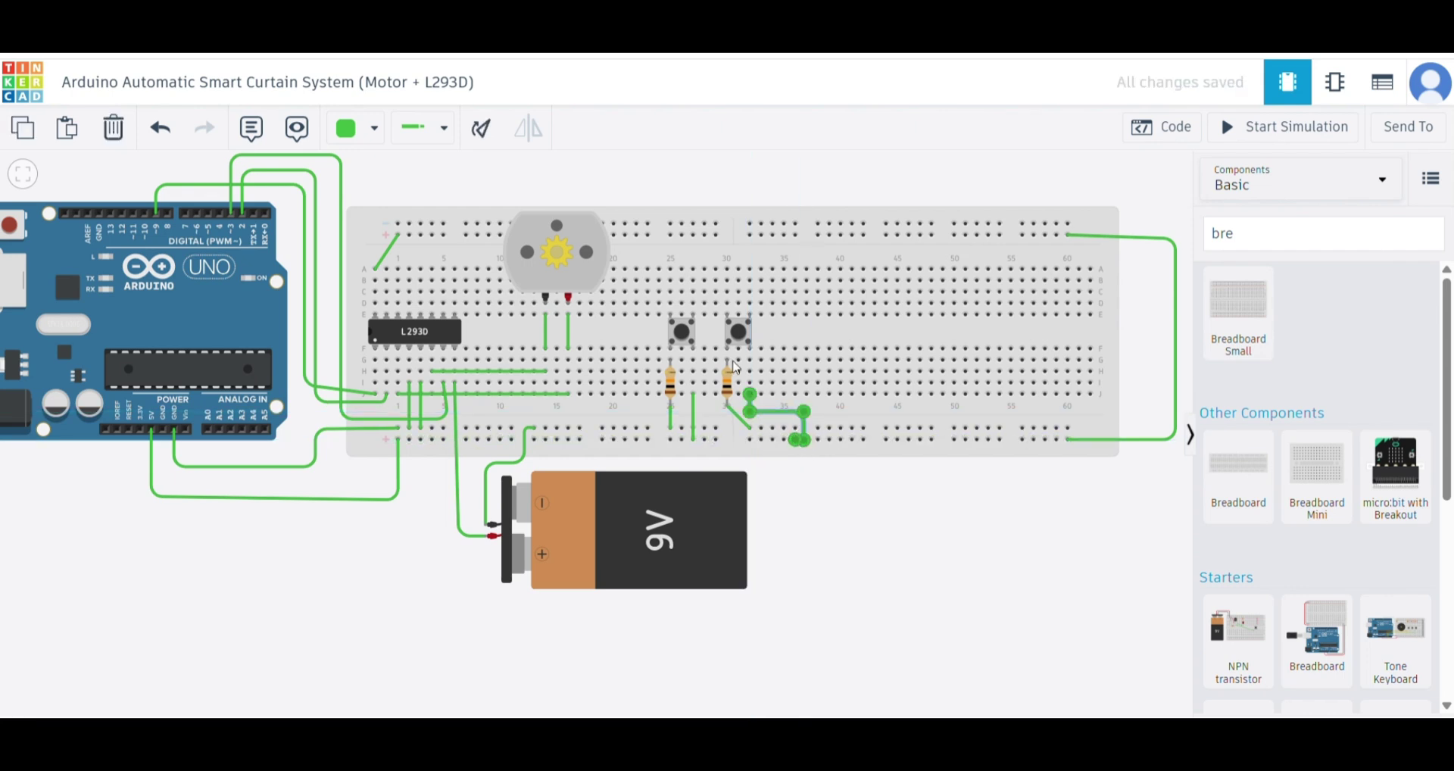
Wire Arduino pin D5 to the upper column of the second pushbutton, at breadboard column 30.
scroll(820, 538, "down", 3)
left_click(348, 319)
left_click(348, 229)
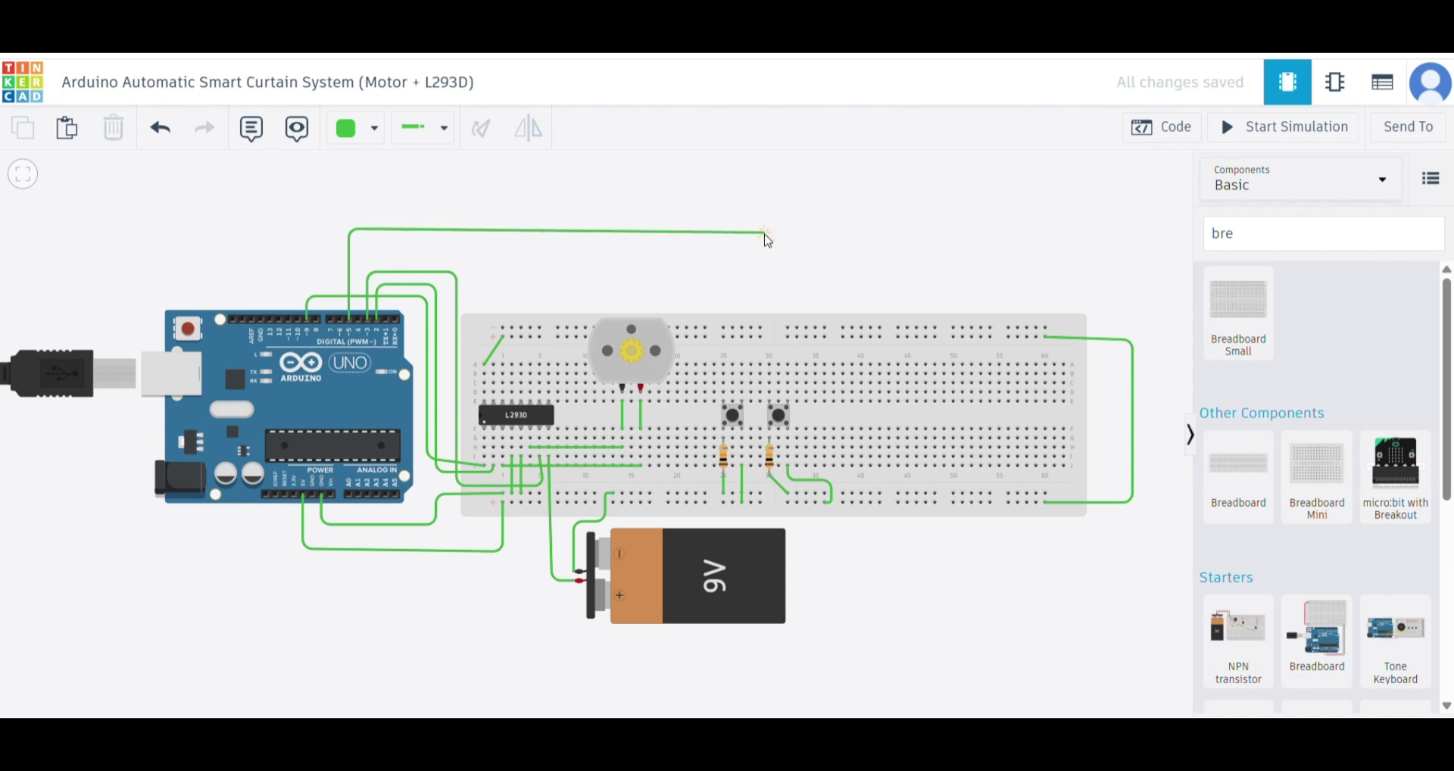
left_click(774, 228)
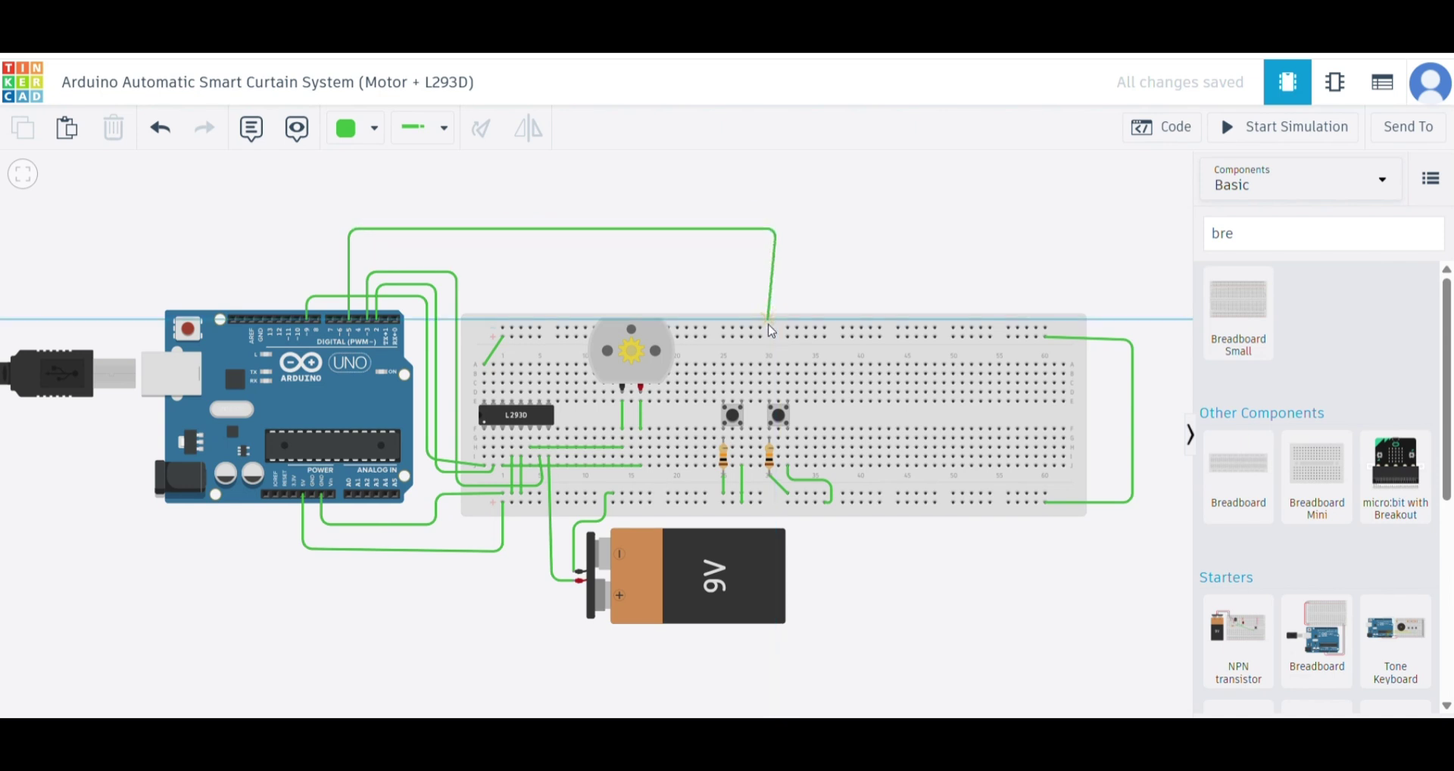
left_click(769, 364)
Wire Arduino pin D6 to the upper column of the first pushbutton, at breadboard column 25.
left_click(342, 319)
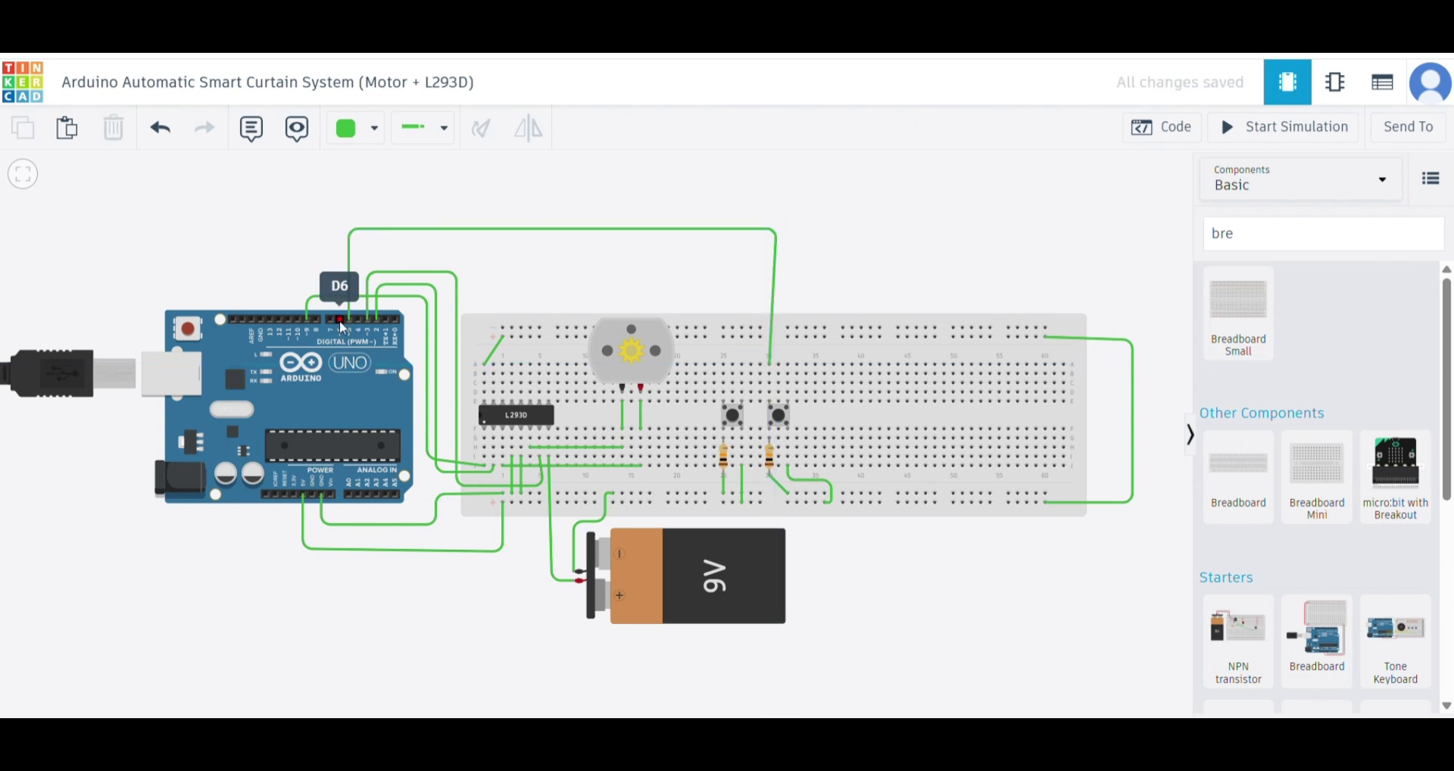
left_click(342, 240)
left_click(720, 241)
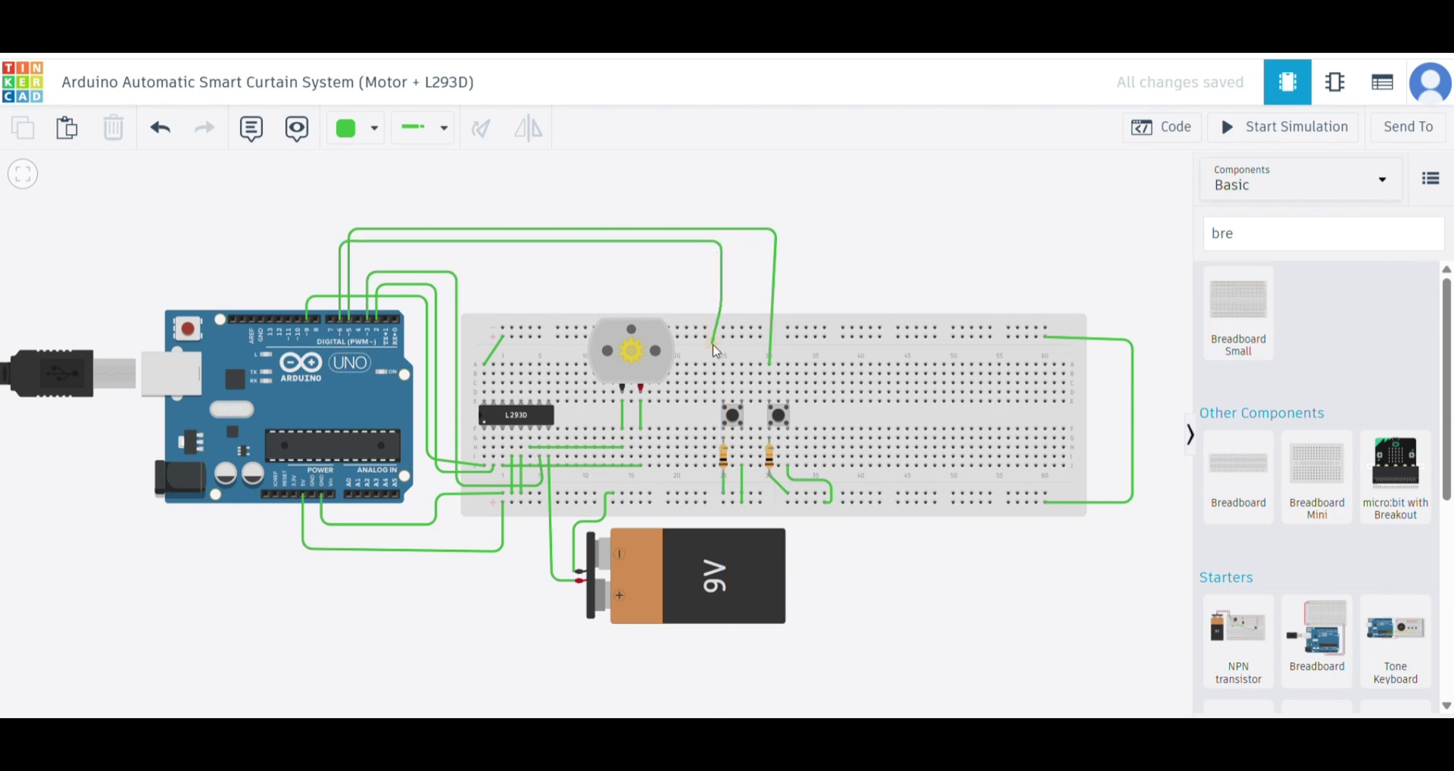
left_click(723, 362)
Place the note "The hardware part is ready" above the breadboard and delete it again.
left_click(238, 121)
left_click(949, 292)
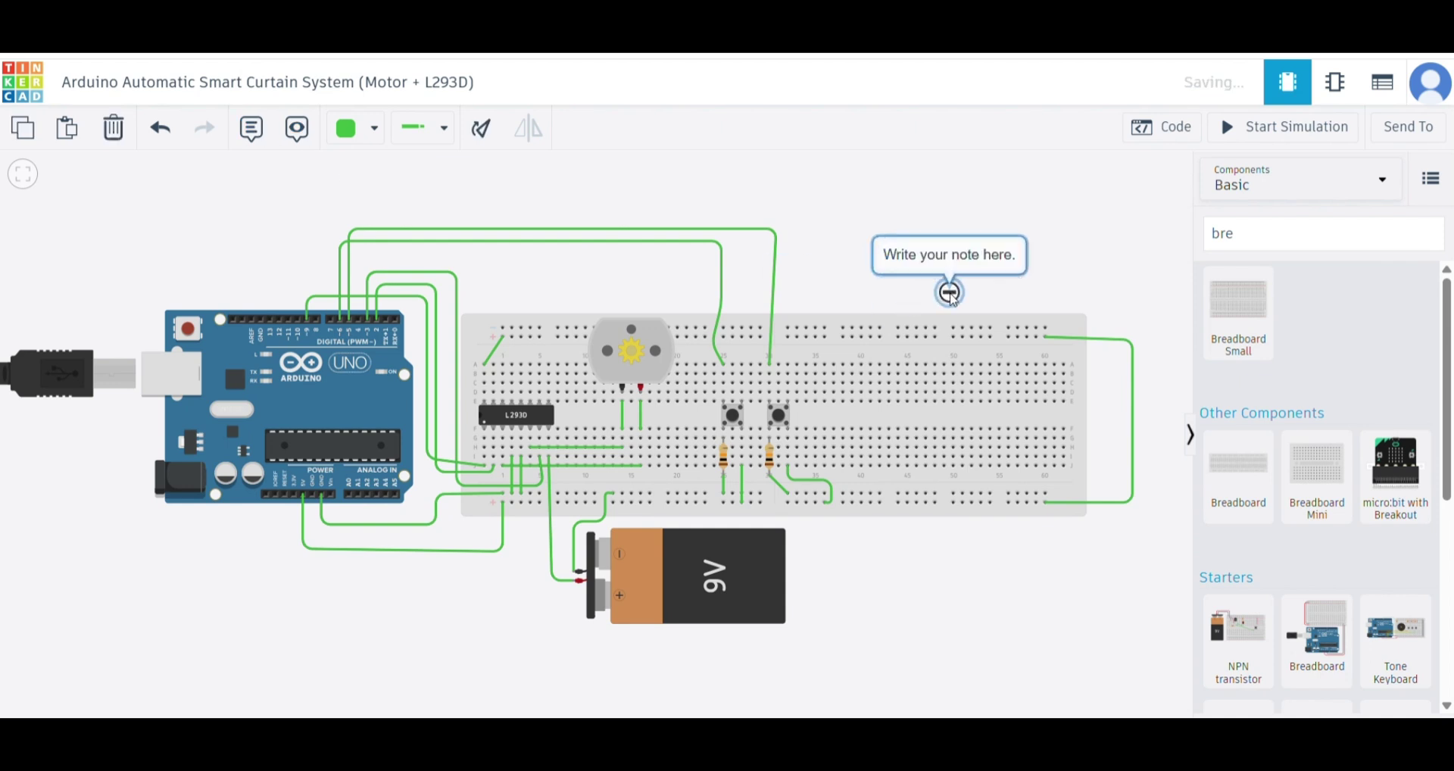
left_click(939, 265)
type("The hardwar")
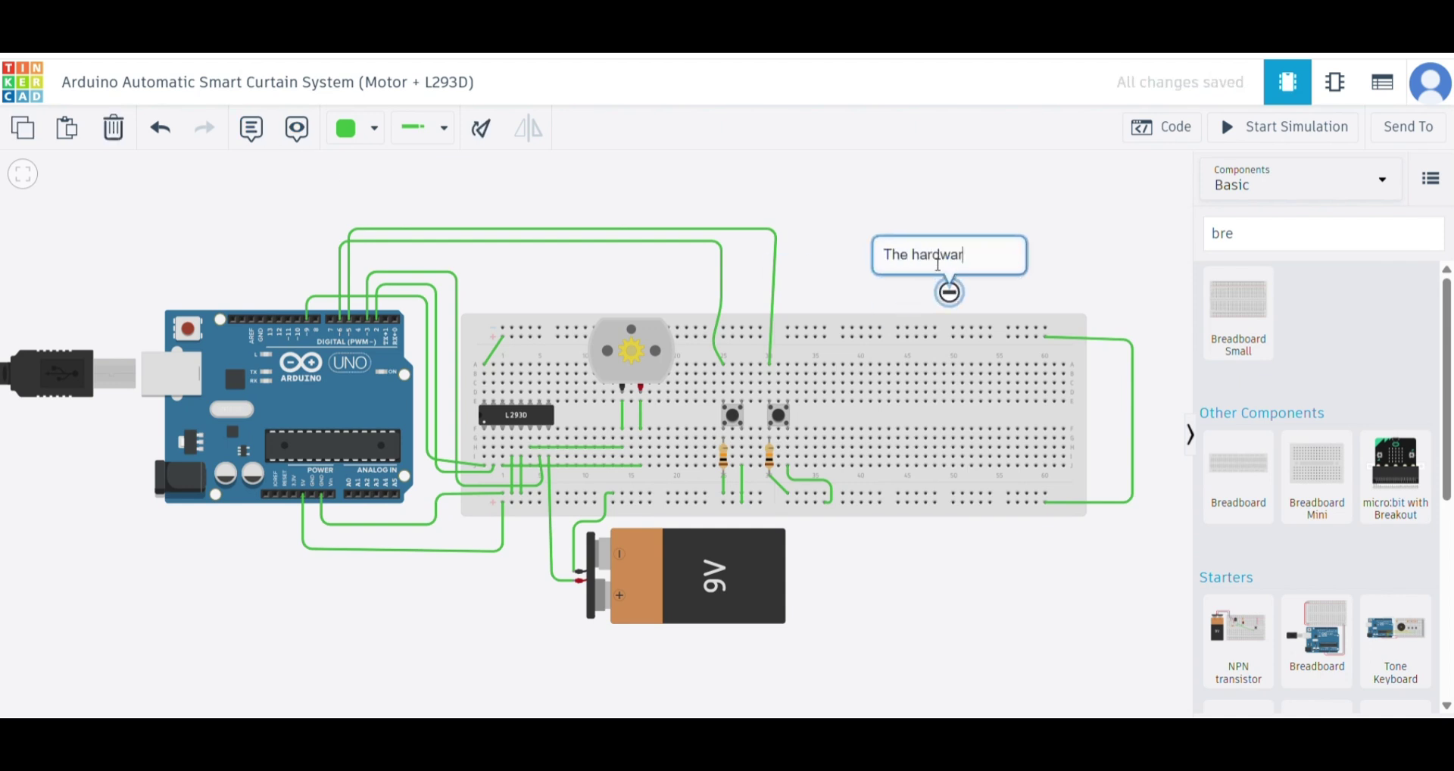
left_click(1124, 266)
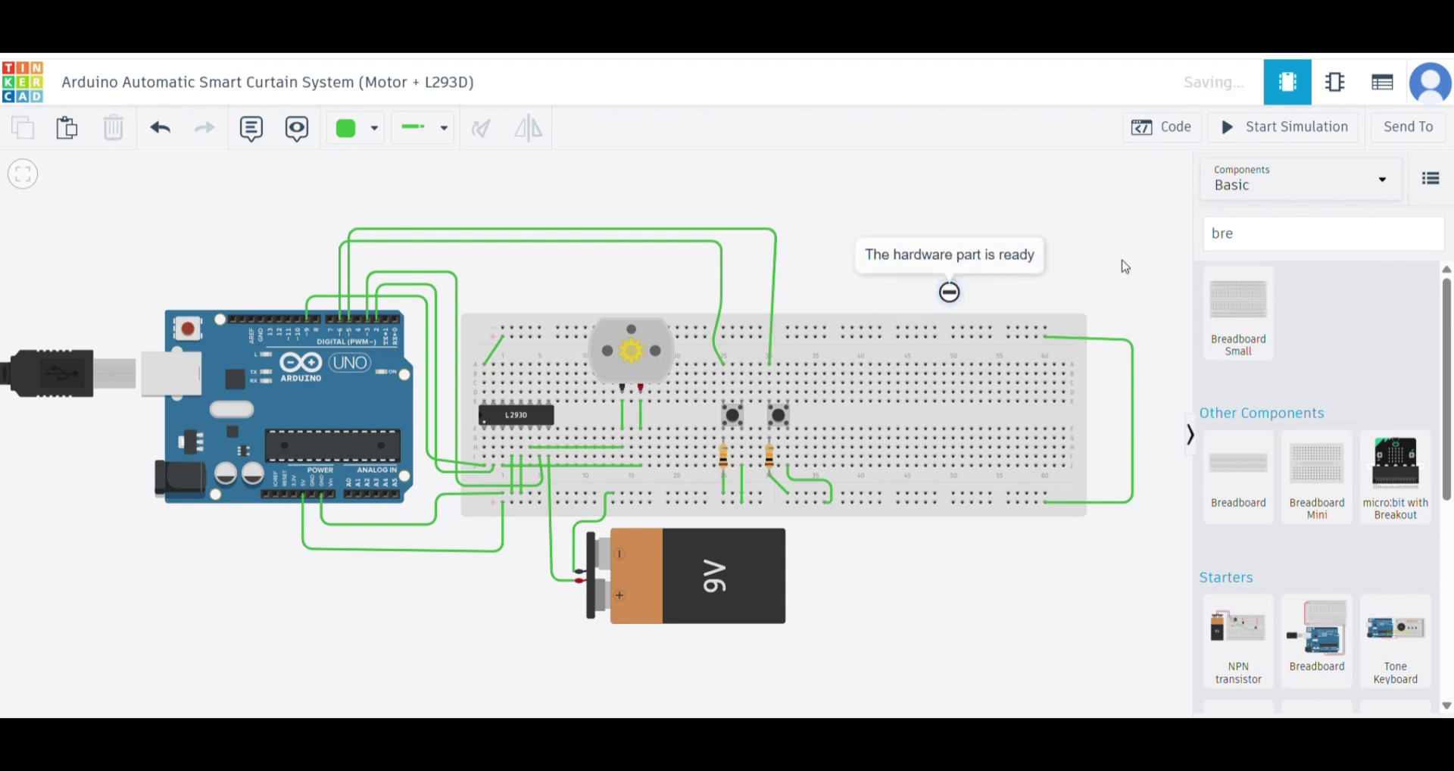
left_click(947, 295)
key("Delete")
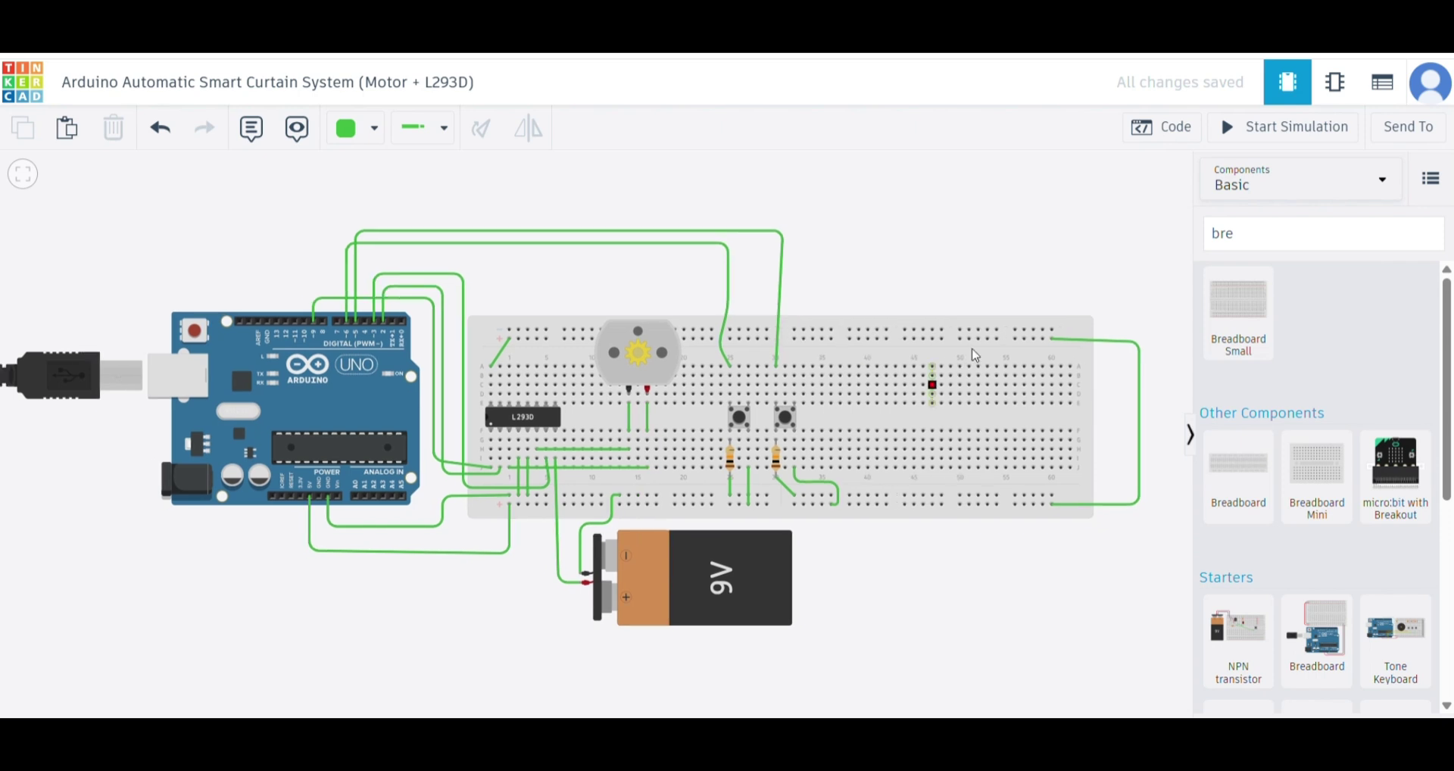
Open the code and compare the pin variable declarations with the Arduino wiring.
left_click(1161, 127)
scroll(1068, 500, "down", 3)
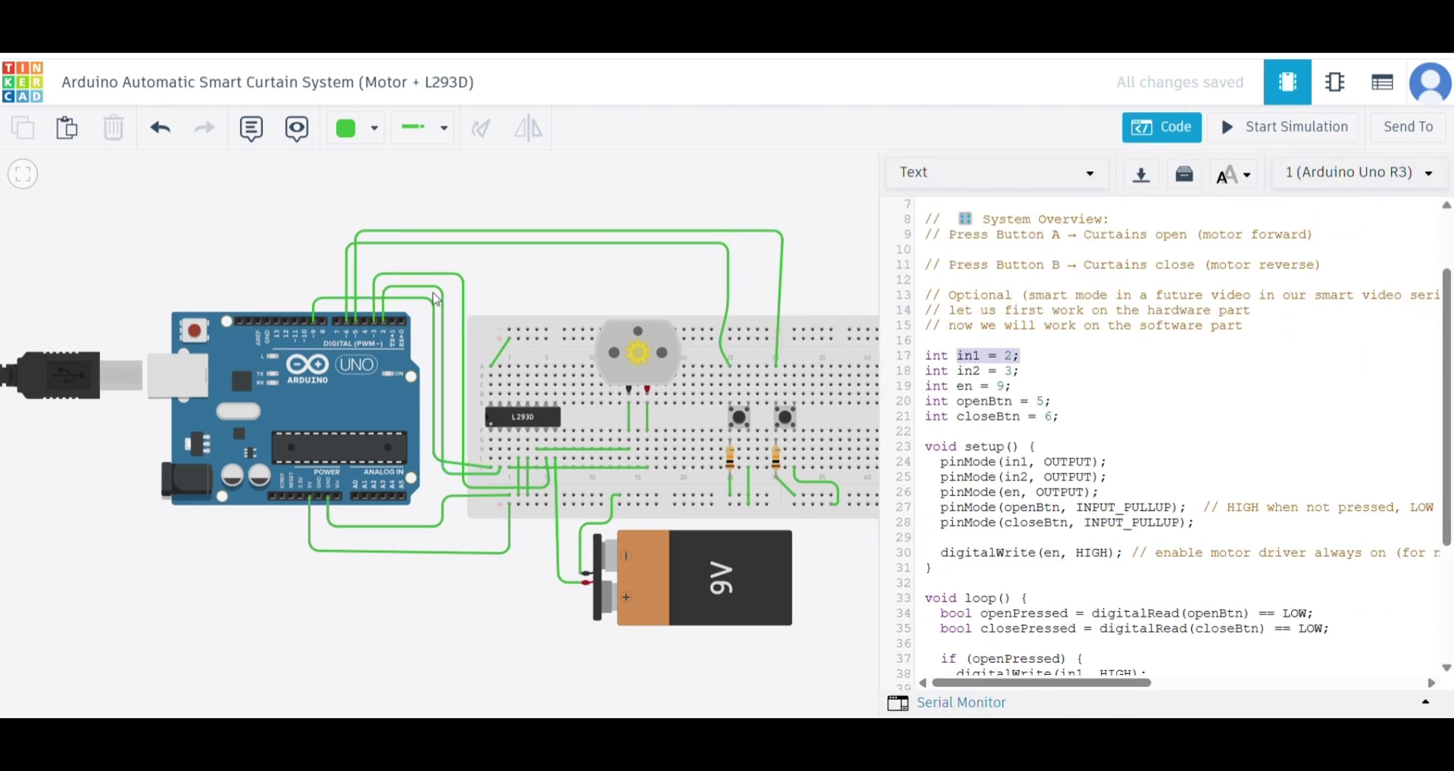
left_click_drag(1020, 370, 965, 370)
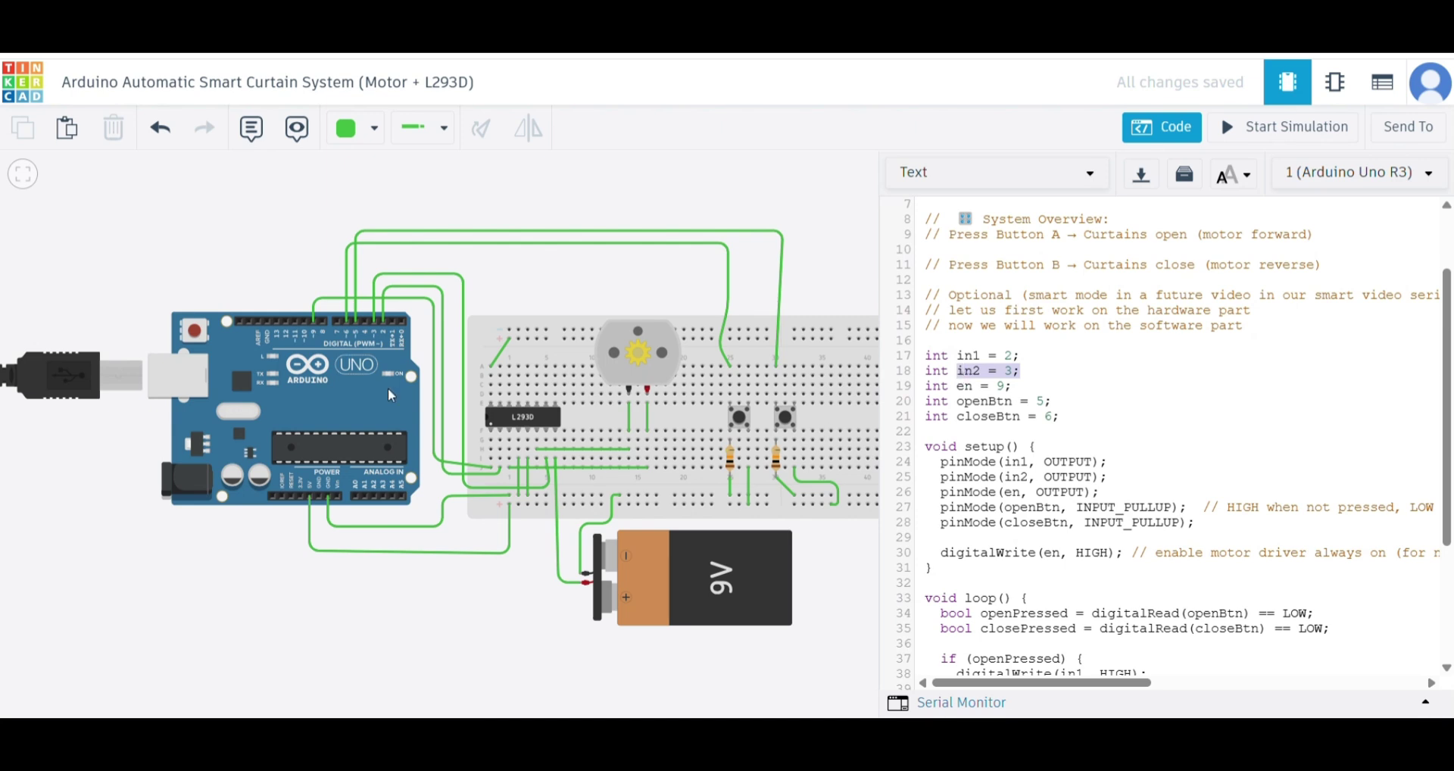
mouse_move(547, 431)
left_click(1021, 387)
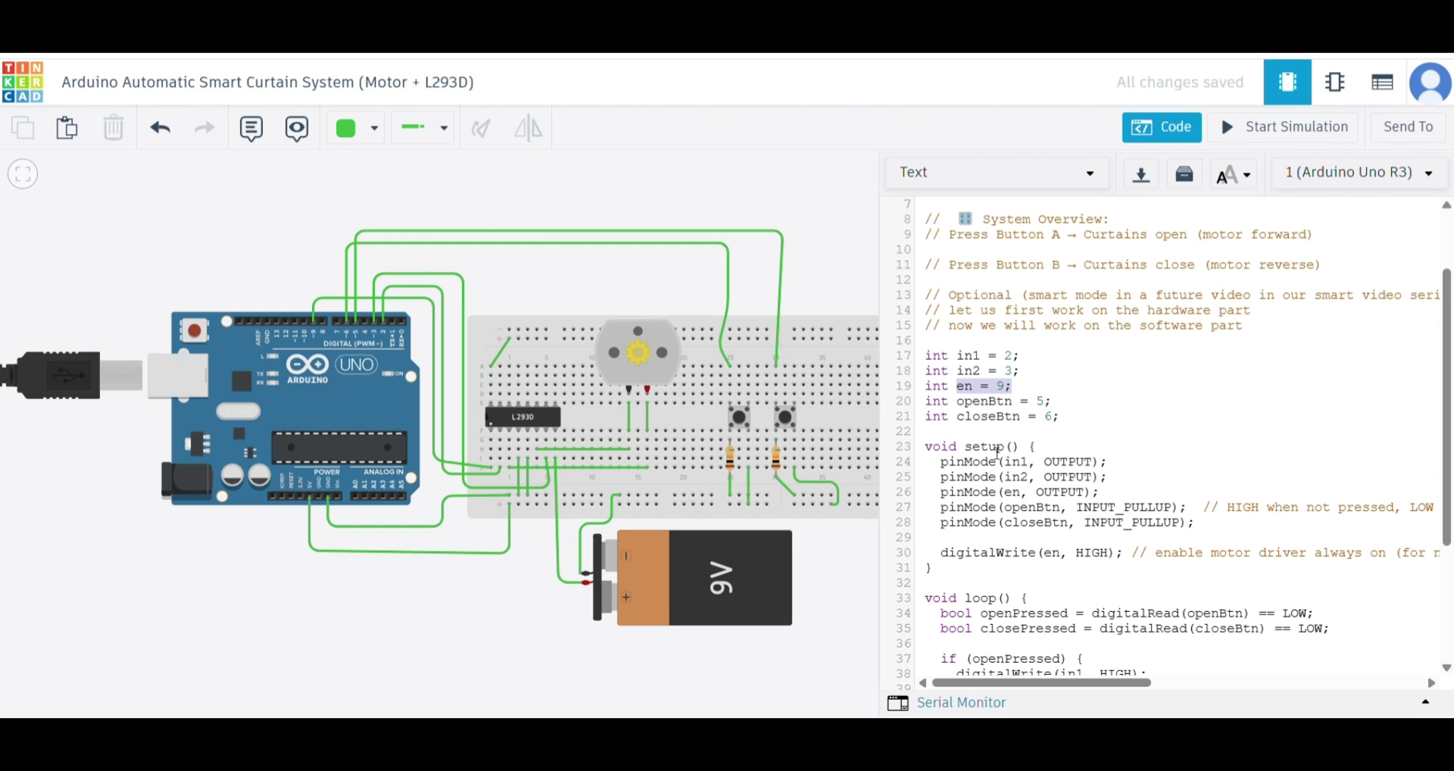
scroll(1043, 299, "down", 3)
scroll(1042, 299, "up", 1)
left_click_drag(956, 306, 1059, 321)
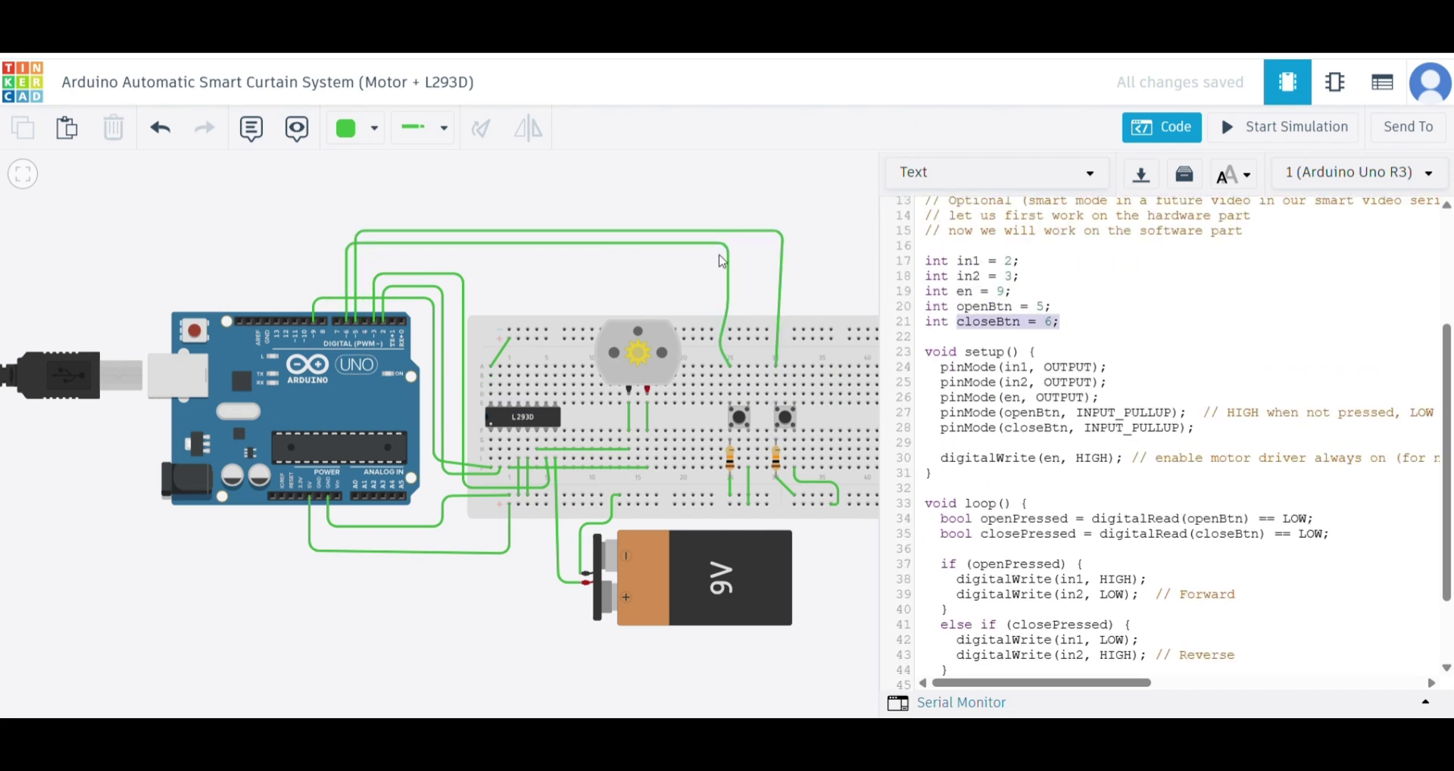
scroll(1192, 314, "down", 2)
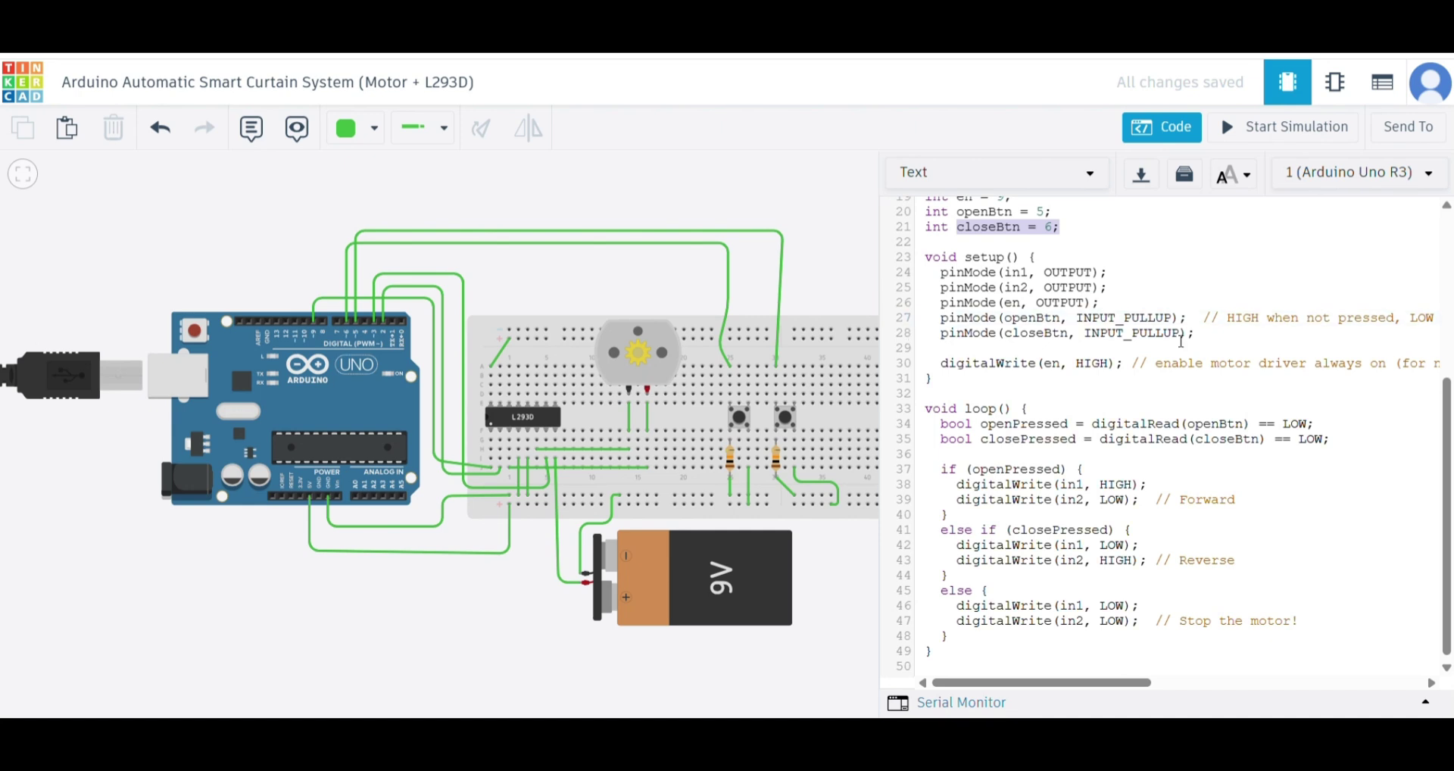
Replace the existing setup and loop functions with the copied version that configures the button pins as INPUT.
left_click_drag(924, 257, 1098, 659)
key("BackSpace")
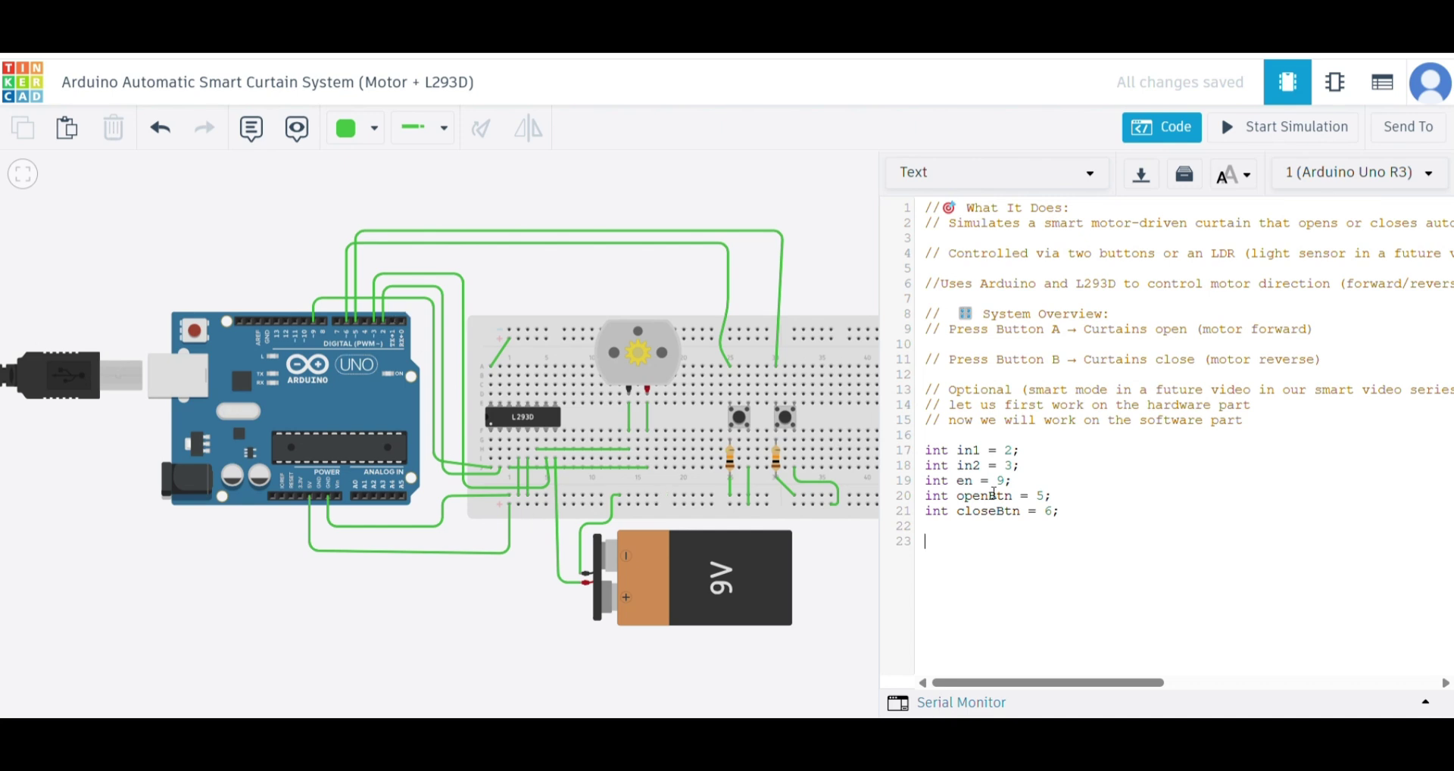
key("ctrl+v")
Delete "(not INPUT_PULLUP)" from the comment above the button pinMode lines in setup.
scroll(1067, 501, "up", 4)
left_click_drag(925, 462, 1098, 492)
left_click_drag(1170, 553, 976, 539)
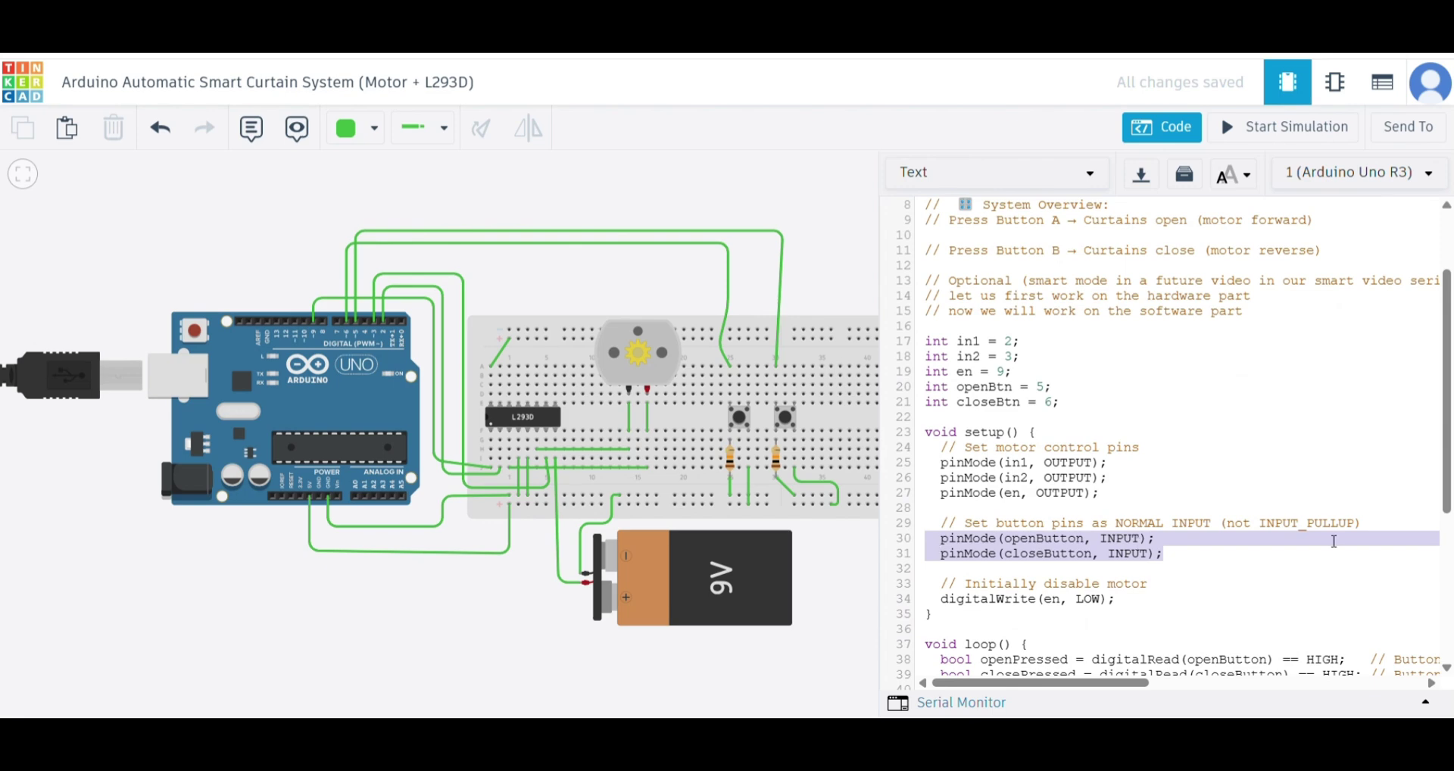
scroll(1180, 549, "down", 2)
left_click_drag(1362, 433, 1220, 432)
key("BackSpace")
Examine the loop function's forward, reverse and disable branches against the in1 and in2 pin definitions.
scroll(1036, 530, "down", 1)
scroll(1041, 520, "down", 3)
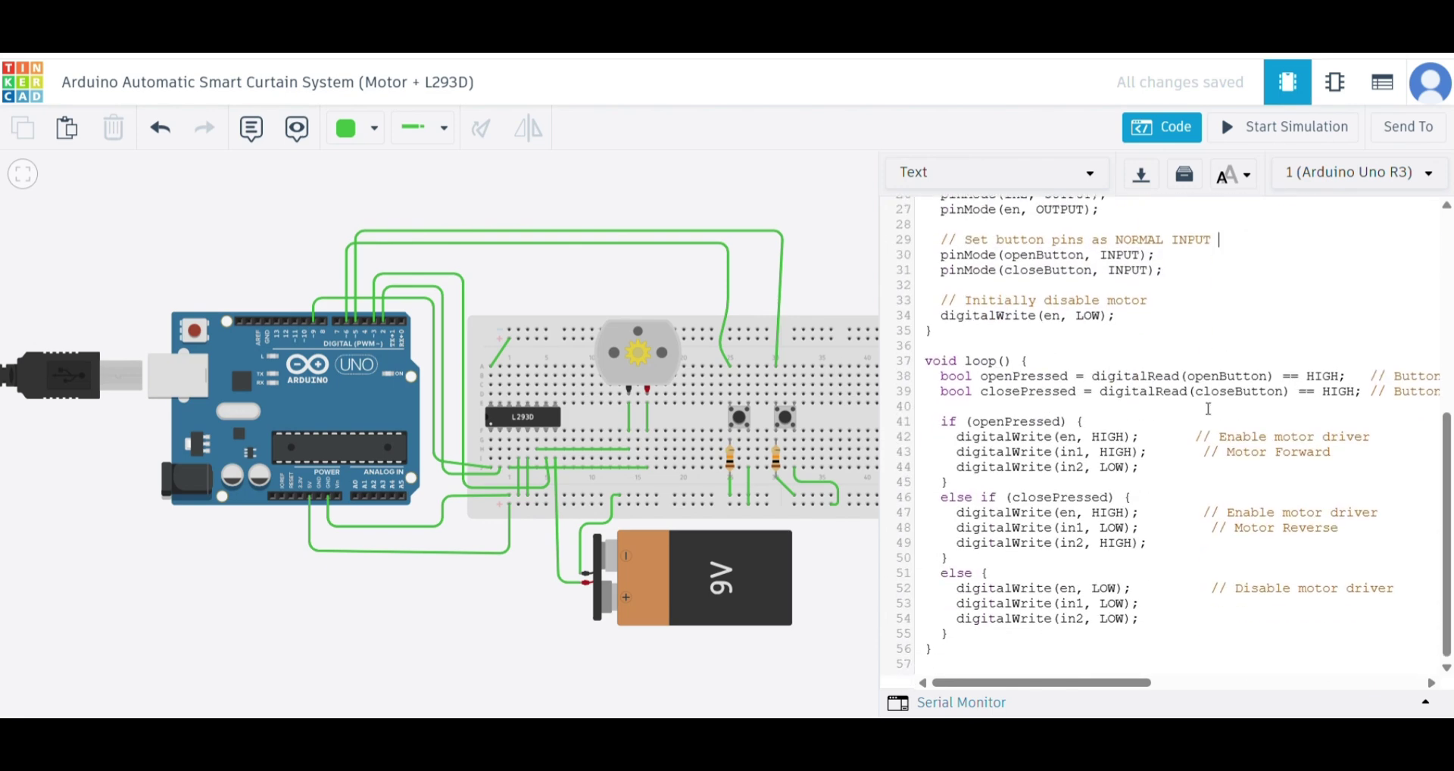
scroll(1139, 519, "right", 5)
scroll(1138, 519, "left", 5)
left_click_drag(1379, 439, 1223, 438)
left_click_drag(1331, 452, 1071, 454)
scroll(1065, 463, "up", 6)
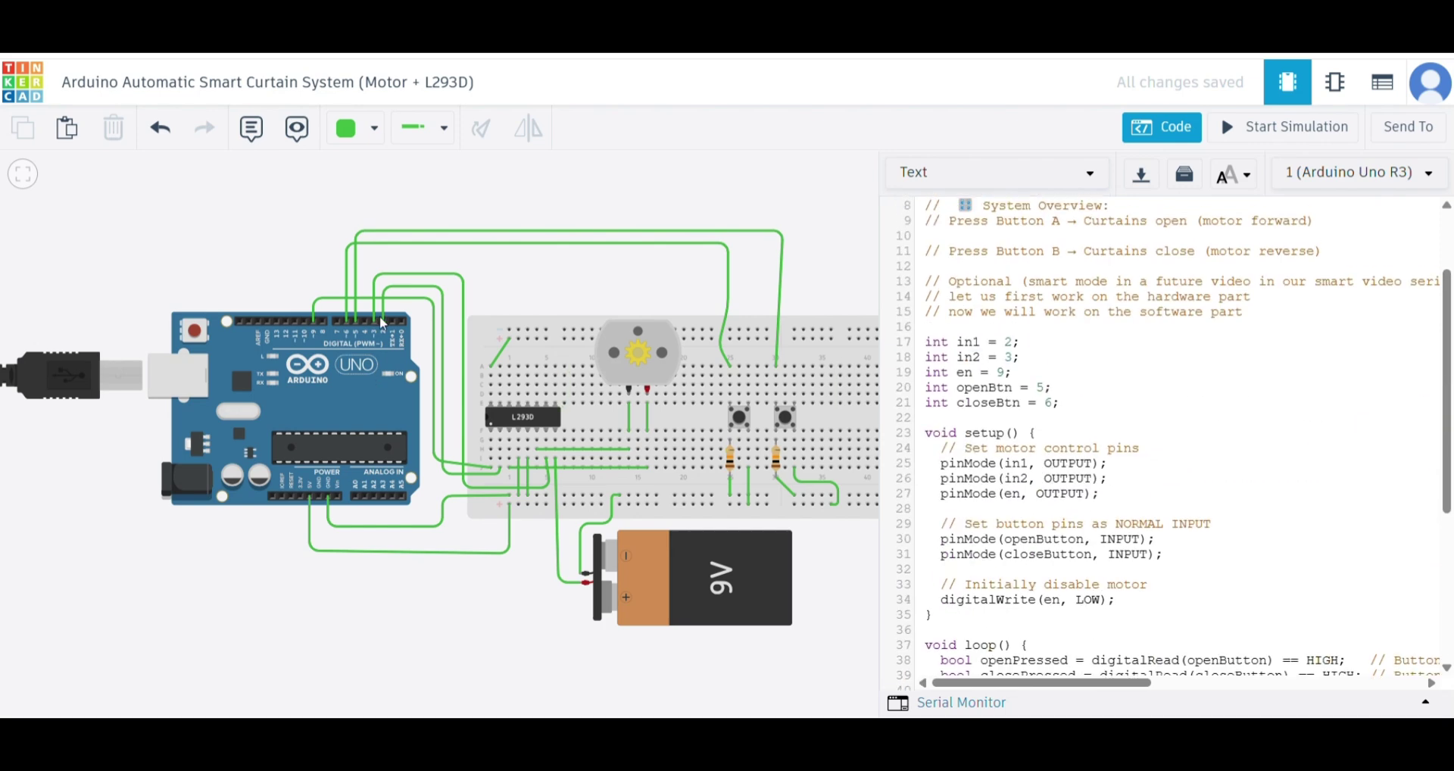
scroll(978, 458, "down", 6)
left_click_drag(1134, 532, 1102, 545)
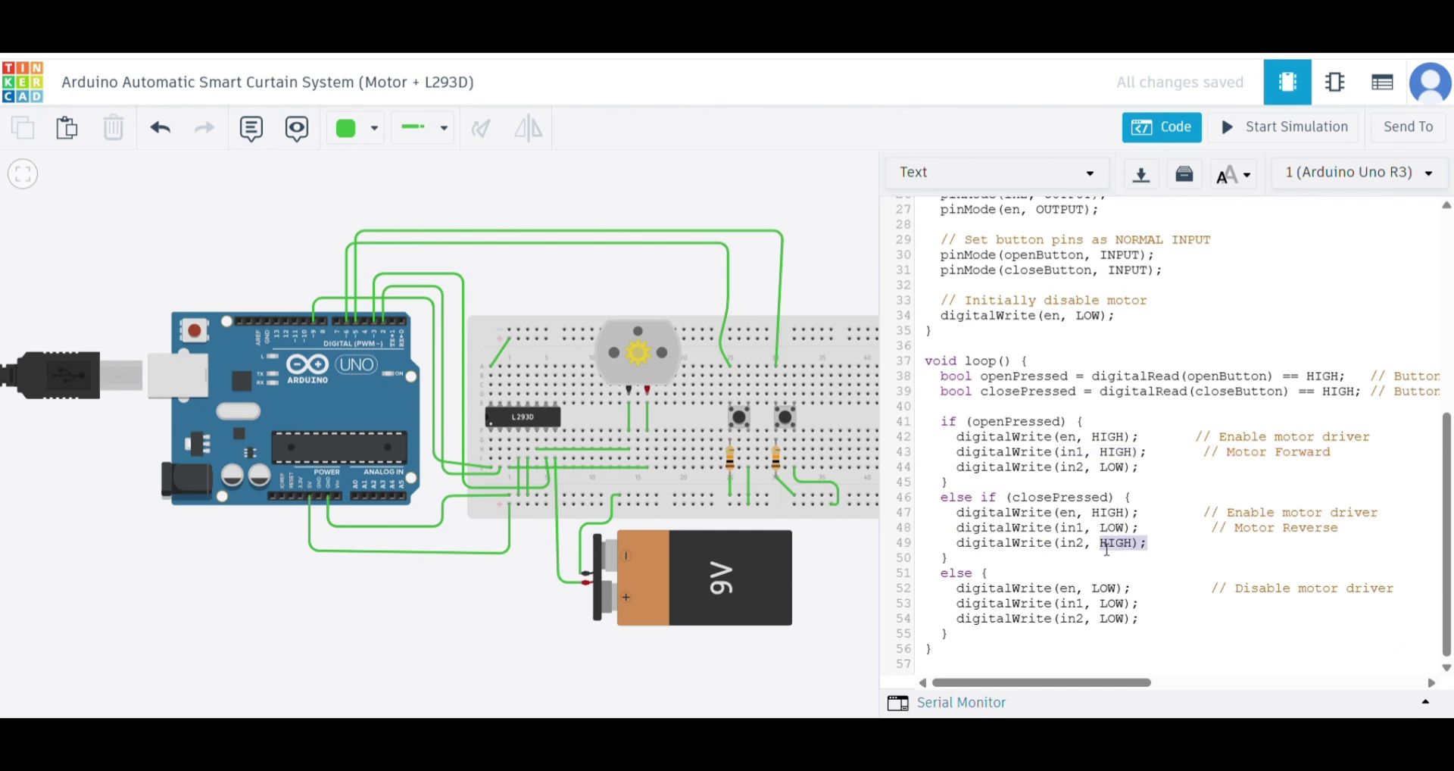
scroll(1162, 456, "up", 9)
left_click_drag(981, 476, 957, 467)
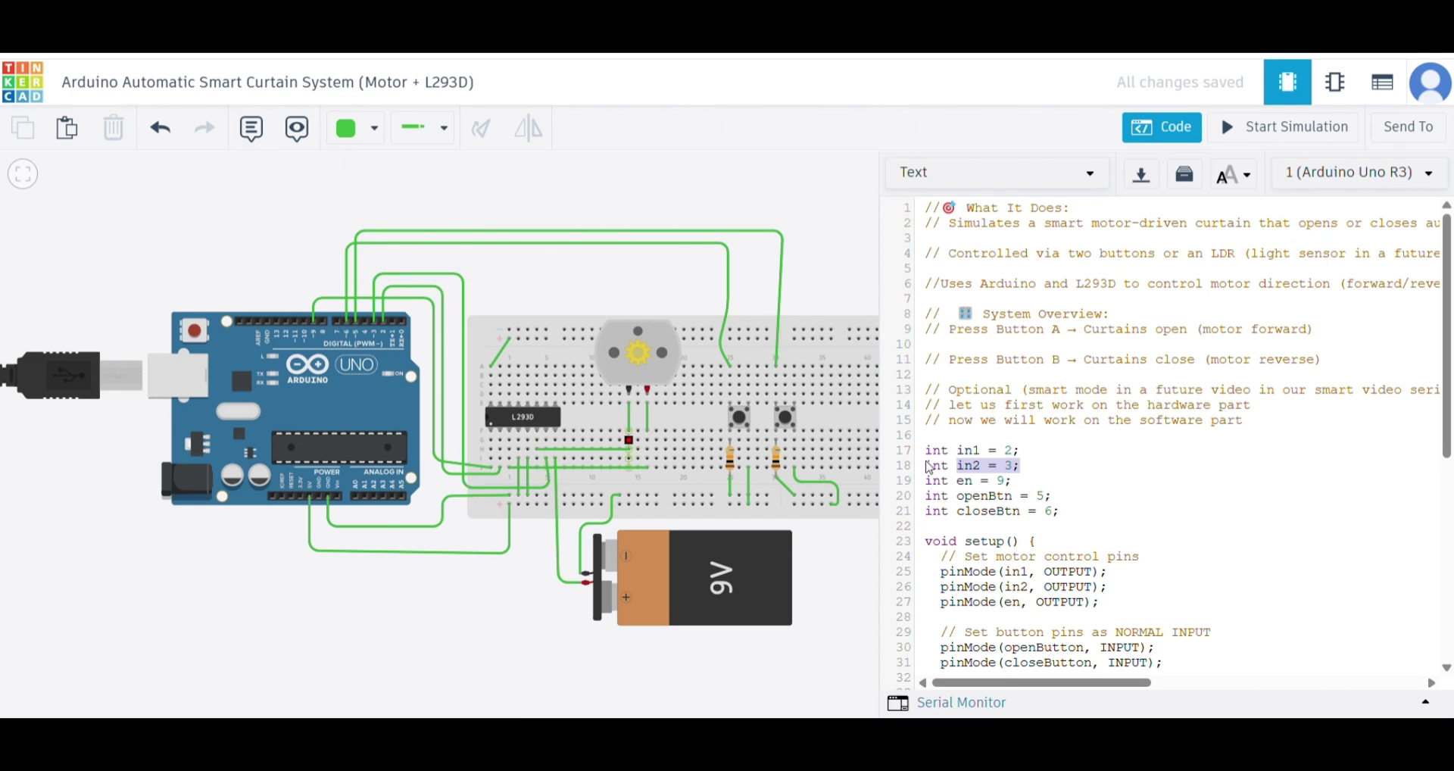
scroll(1252, 451, "down", 8)
left_click_drag(1244, 588, 1411, 607)
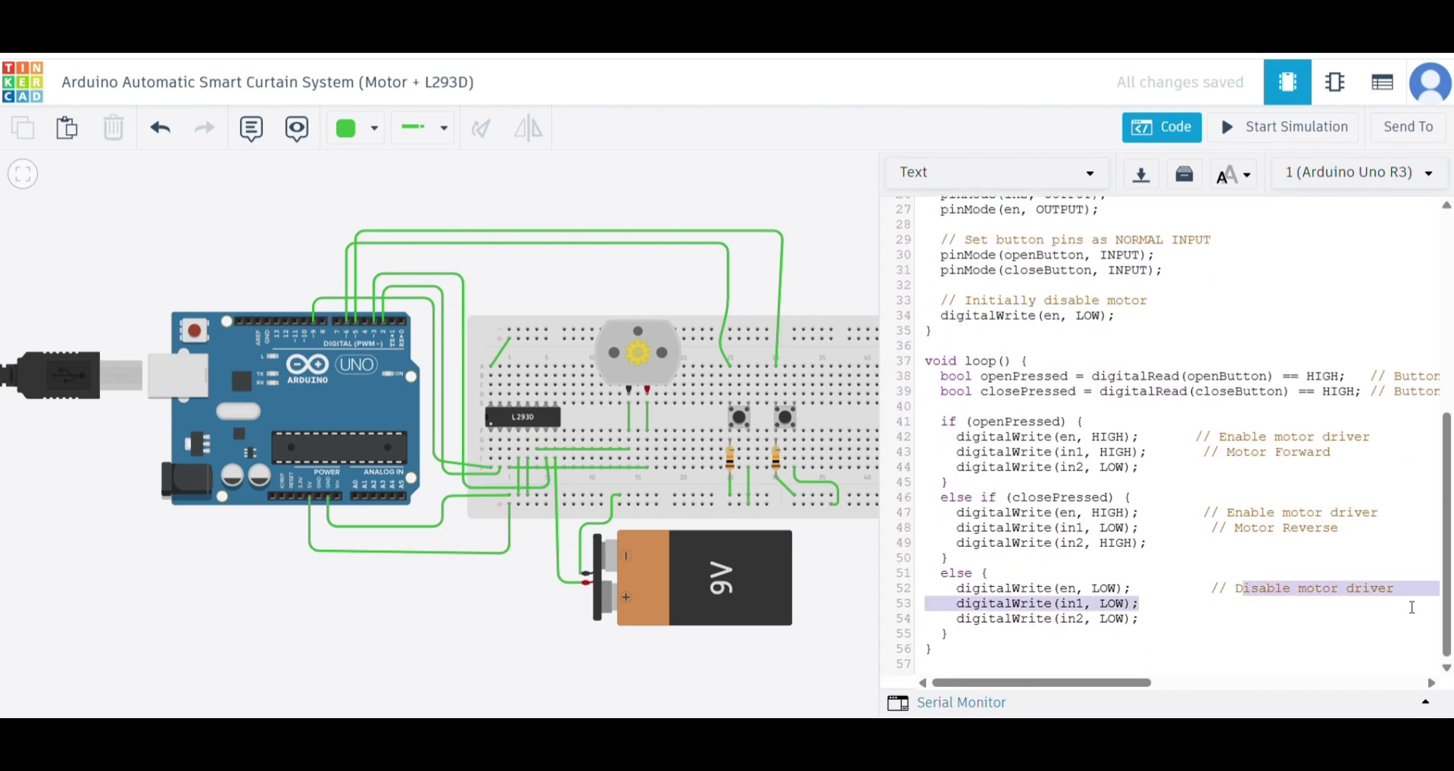
Add the comment "// stop motor" to the else branch and a closing comment below the loop function.
left_click(1011, 573)
type("// stop motor")
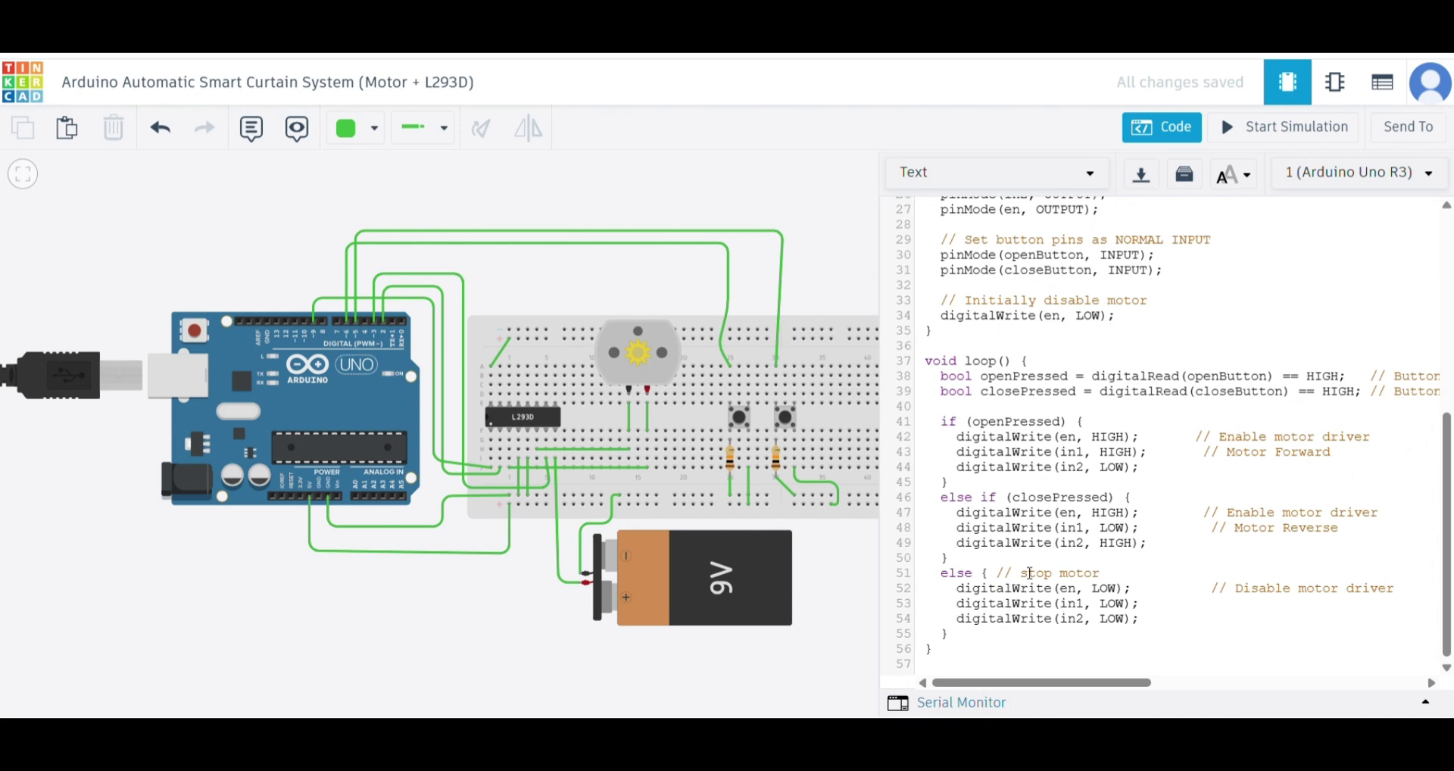
left_click(1014, 663)
key("Return")
type("// code ist")
left_click(1166, 135)
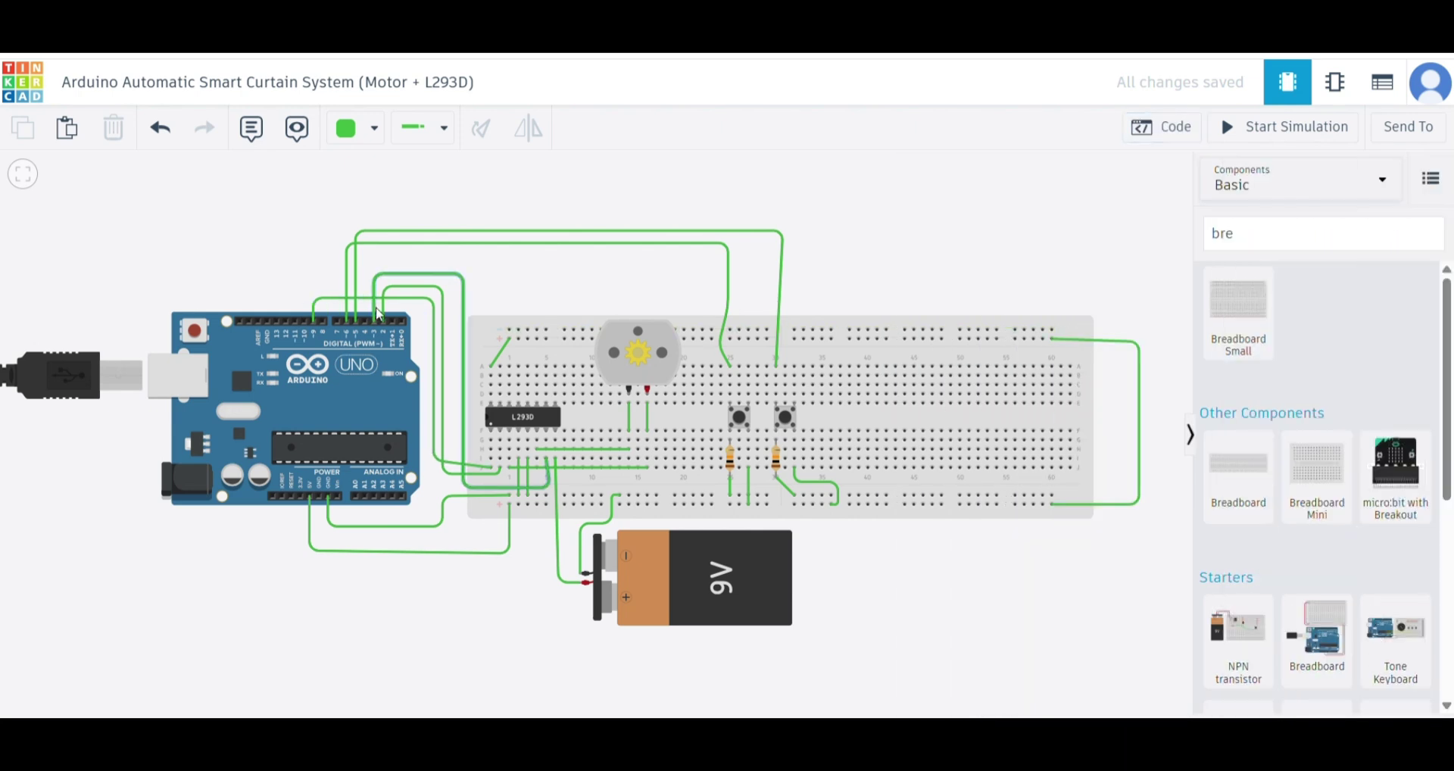
Place a note reading "let us test the system" above the breadboard.
left_click(297, 128)
left_click(868, 259)
type("let")
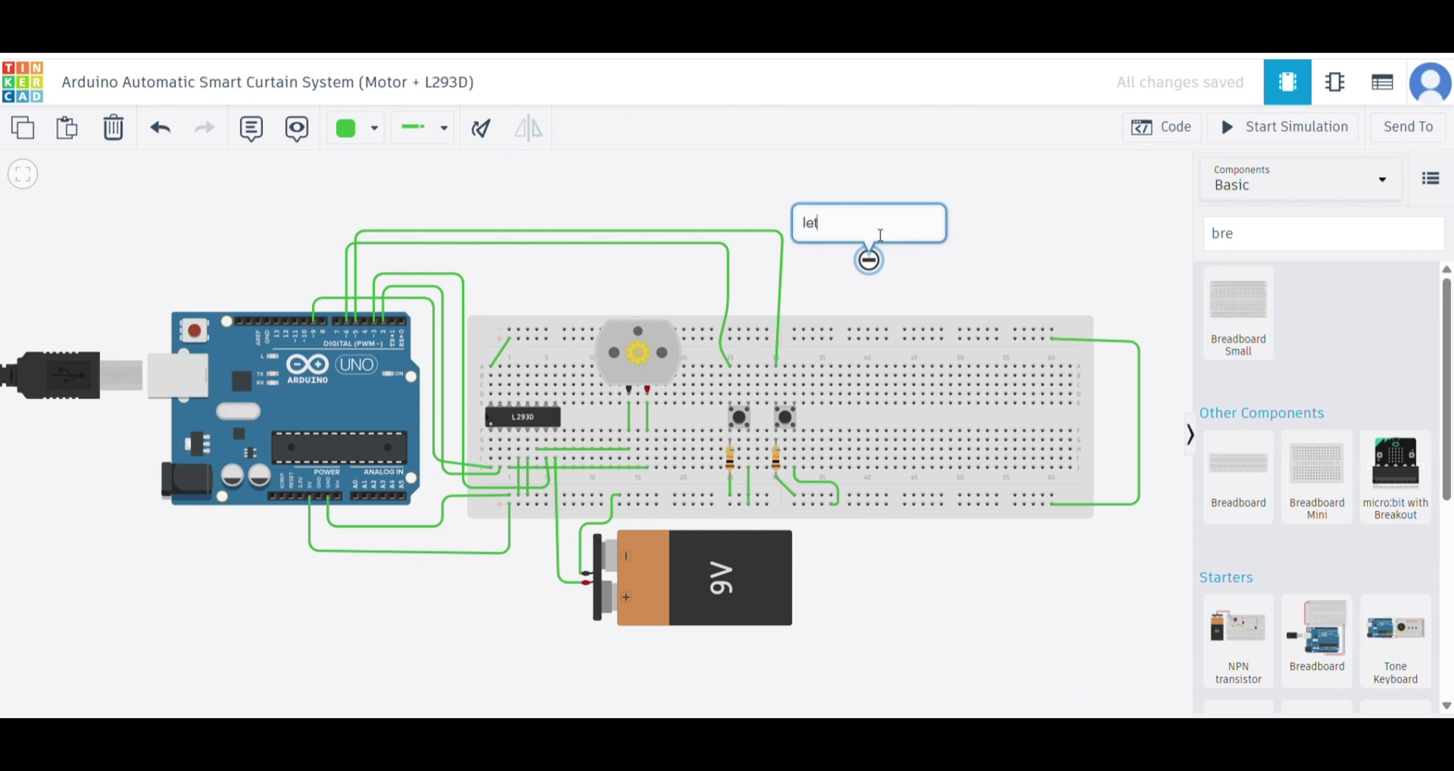
type(" us test the system")
left_click(857, 165)
Start the simulation and examine the code lines flagged with compile errors.
left_click(1292, 127)
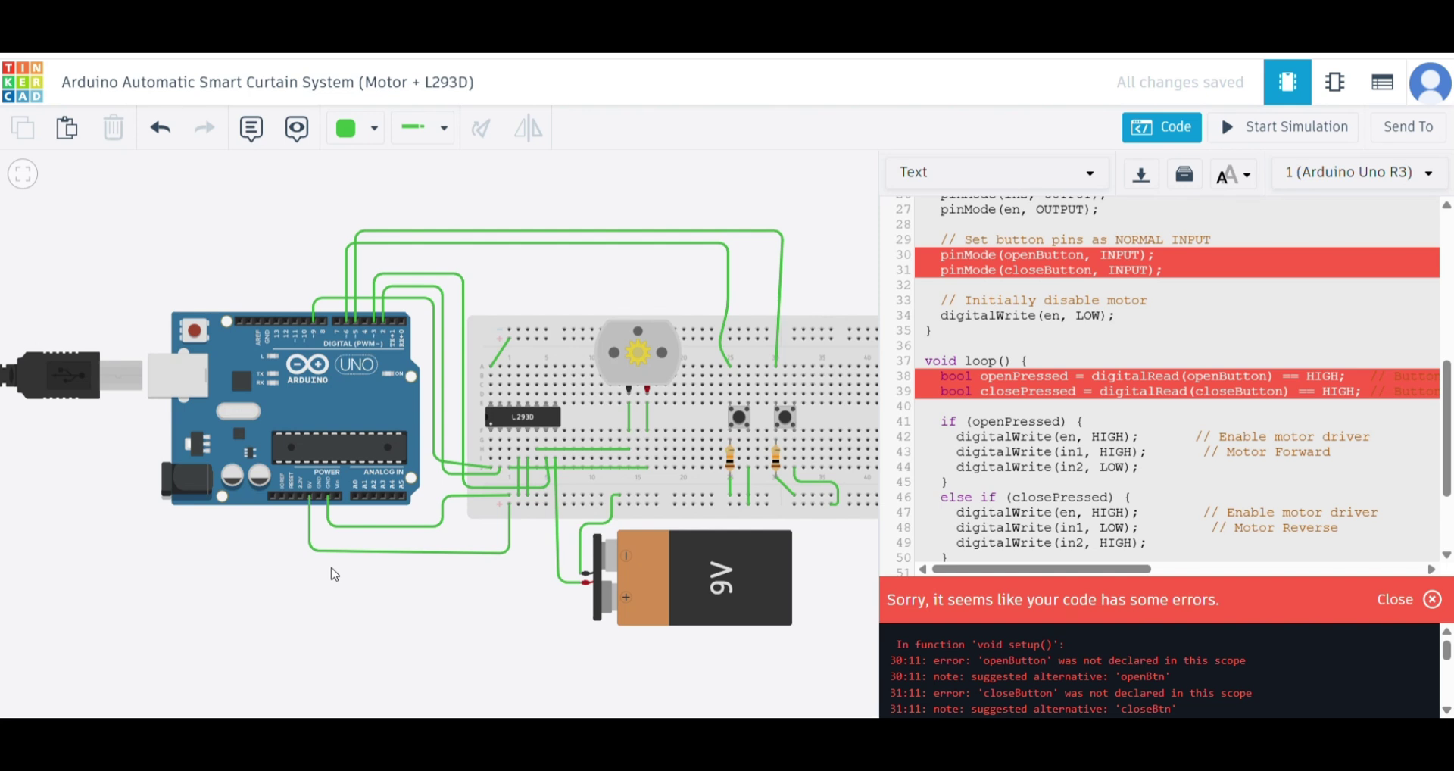
scroll(1022, 464, "up", 4)
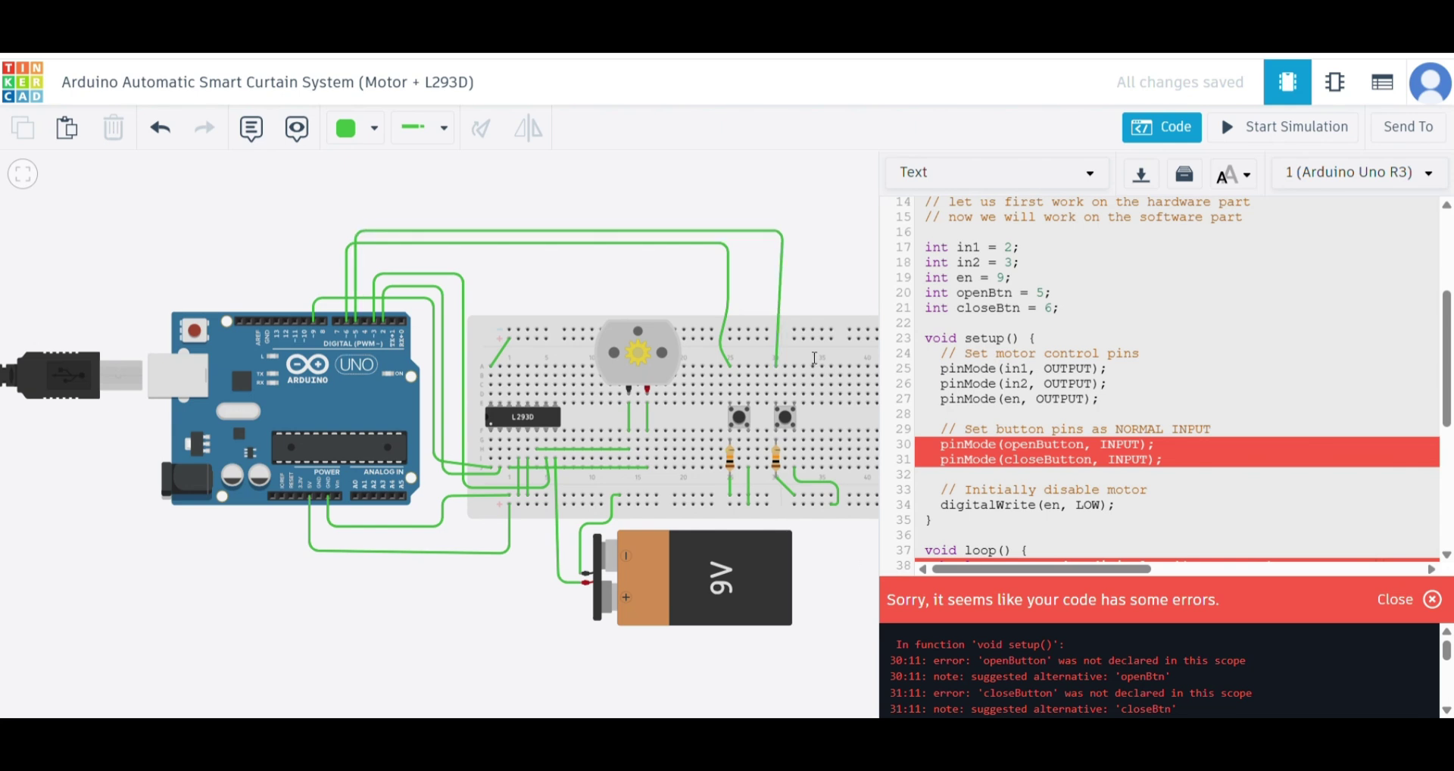
Place a note reading "let us debug code together" above the circuit wires.
left_click(252, 128)
left_click(532, 213)
type("let us debug code together")
scroll(674, 212, "down", 1)
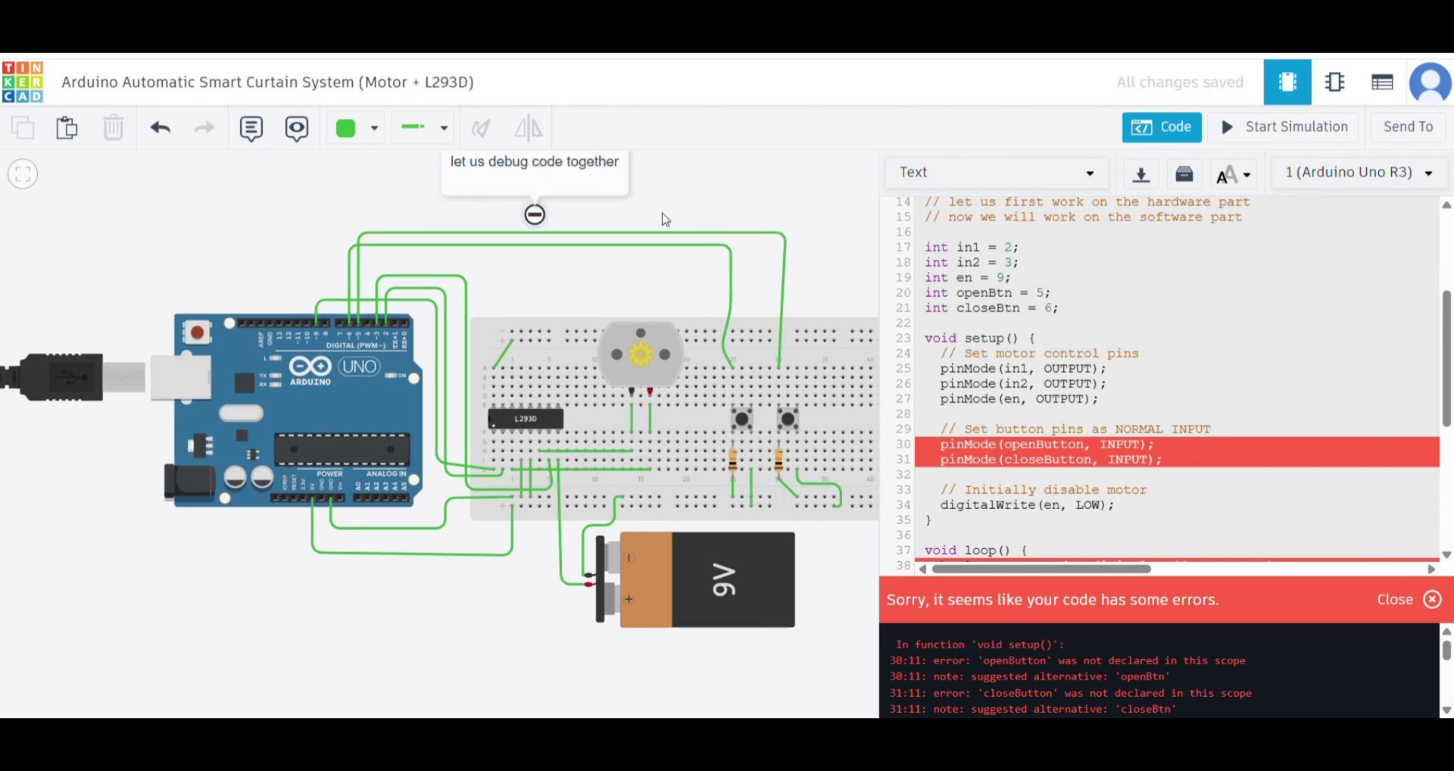
Replace the two button declarations with openButton = 5 and closeButton = 6, commented "Open Curtain Button" and "Close Curtain Button".
left_click_drag(1163, 461, 941, 447)
left_click_drag(1100, 313, 926, 298)
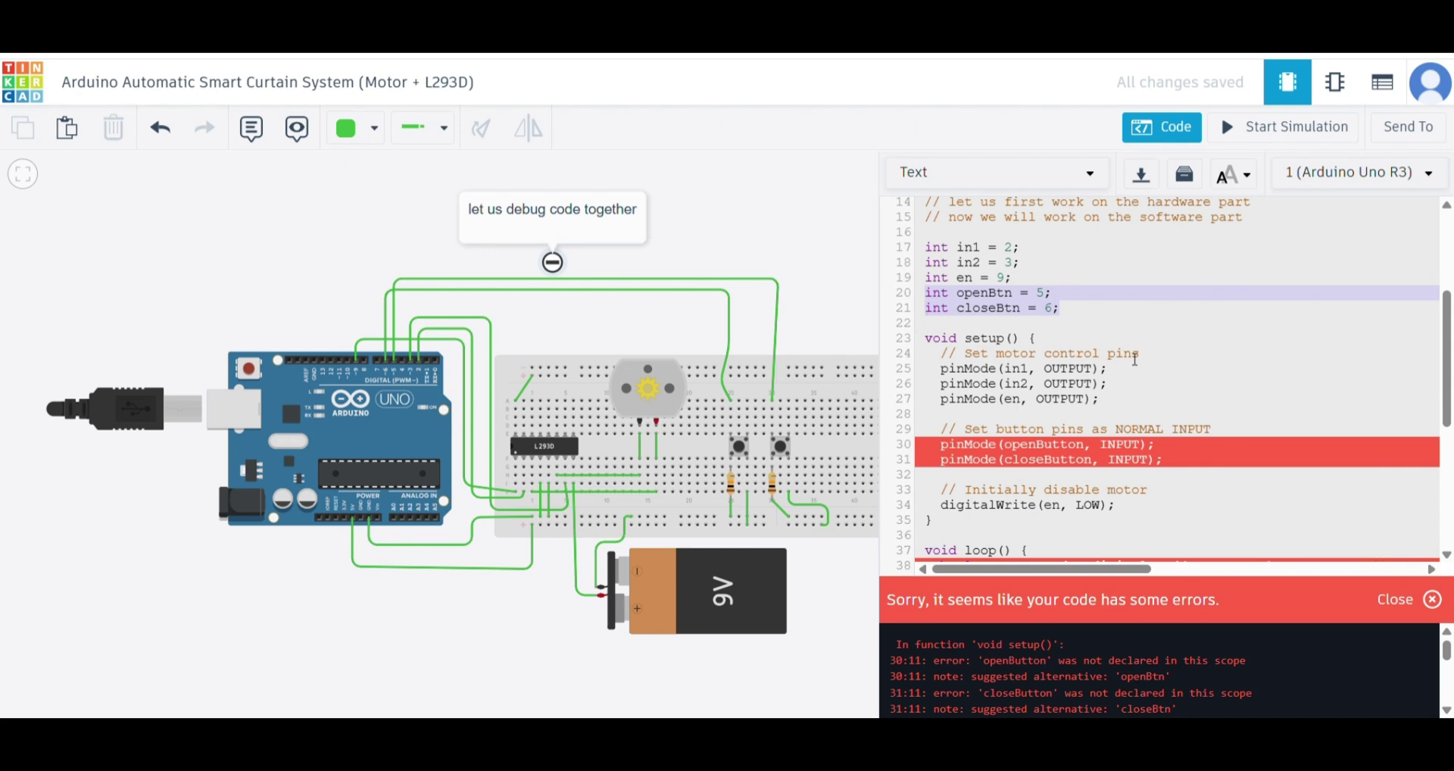
type("int openButton = 5;      // Open Curtain Button int closeButton = 6;     // Close Curtain Button")
key("BackSpace")
left_click_drag(957, 292, 1049, 319)
left_click(1048, 319)
Close the code editor and briefly run the simulation to check that the code compiles.
left_click(1162, 127)
left_click(1285, 127)
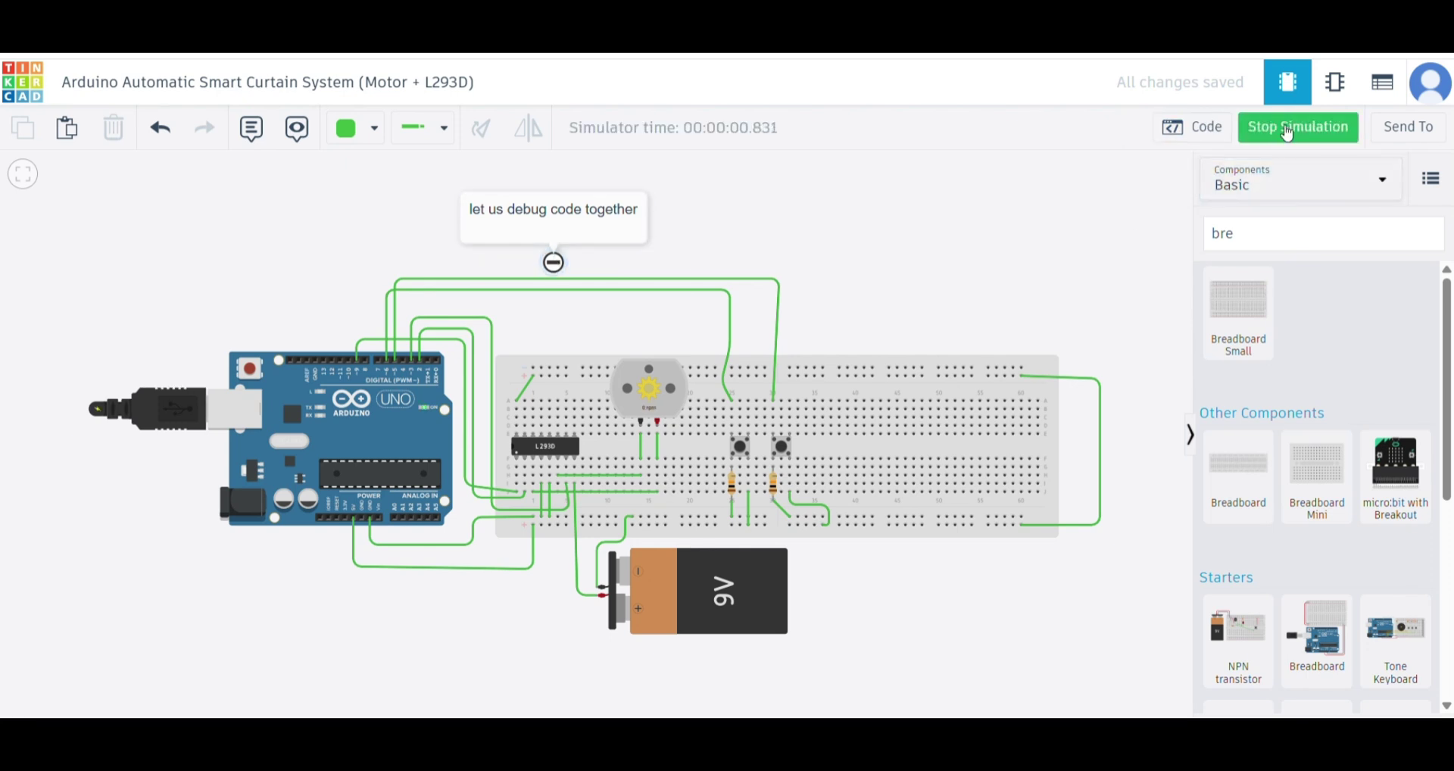
left_click(1287, 129)
Replace the debugging note's text with a message about the code's status and collapse the note.
left_click(557, 220)
key("ctrl+a")
type("code")
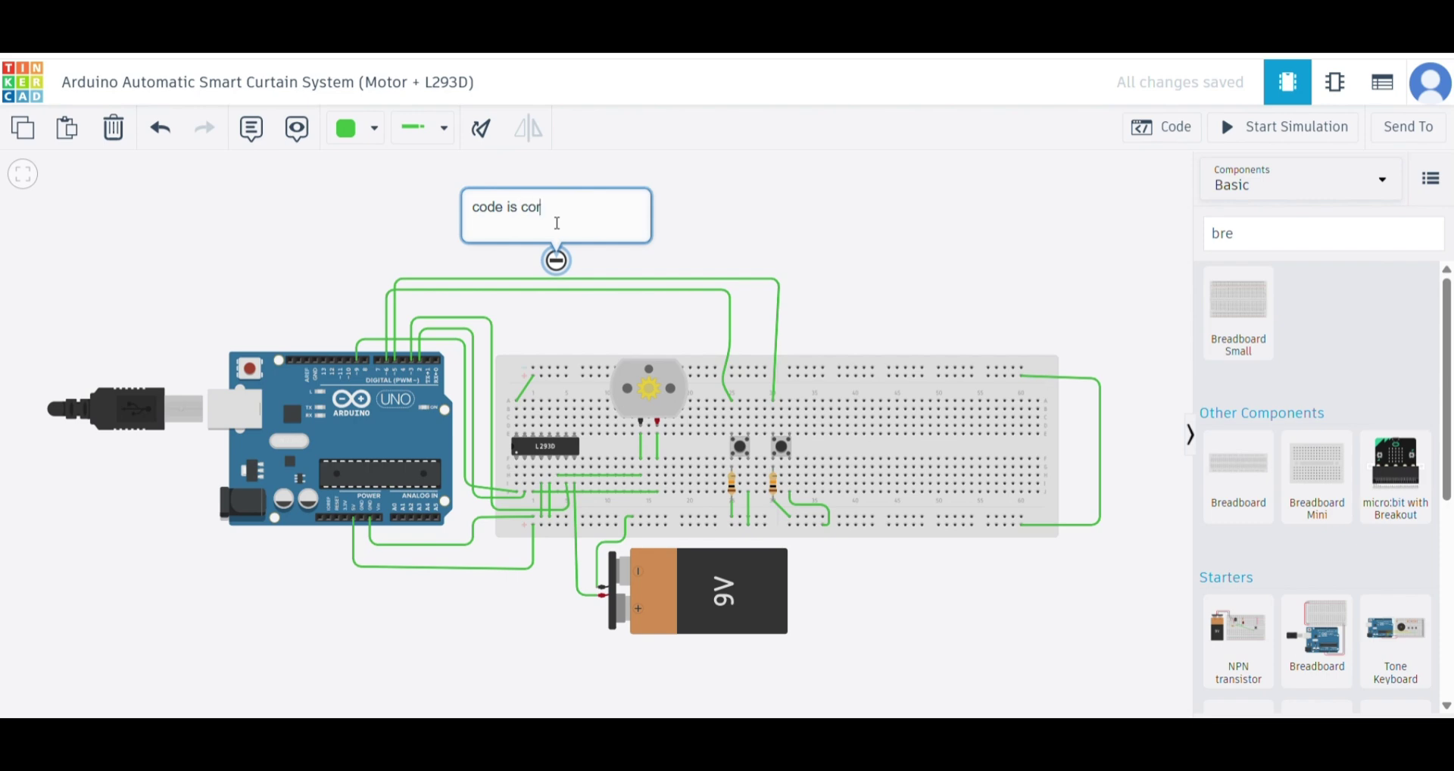
left_click(594, 262)
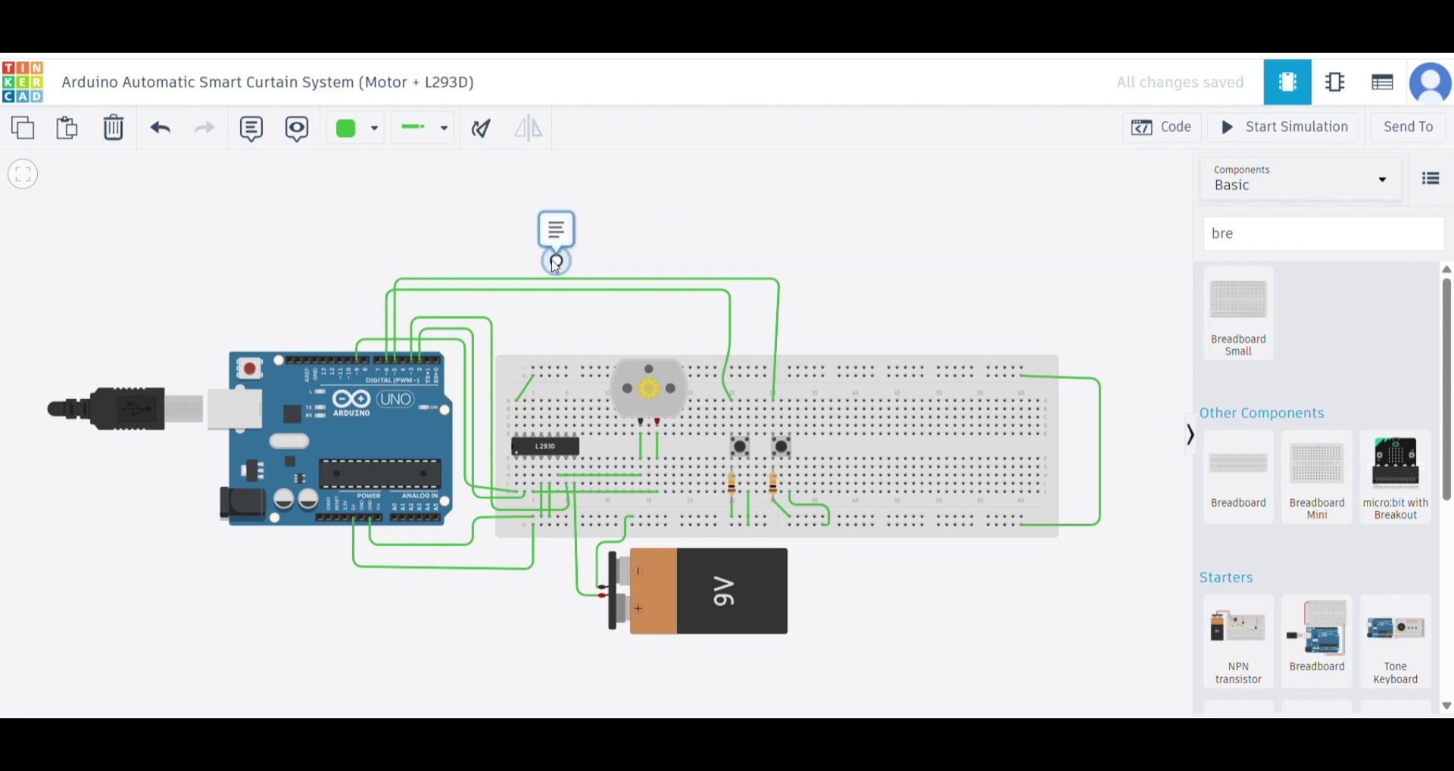
Run the simulation, operate both pushbuttons in turn to test the motor, and end the run.
left_click(1287, 126)
scroll(539, 628, "up", 5)
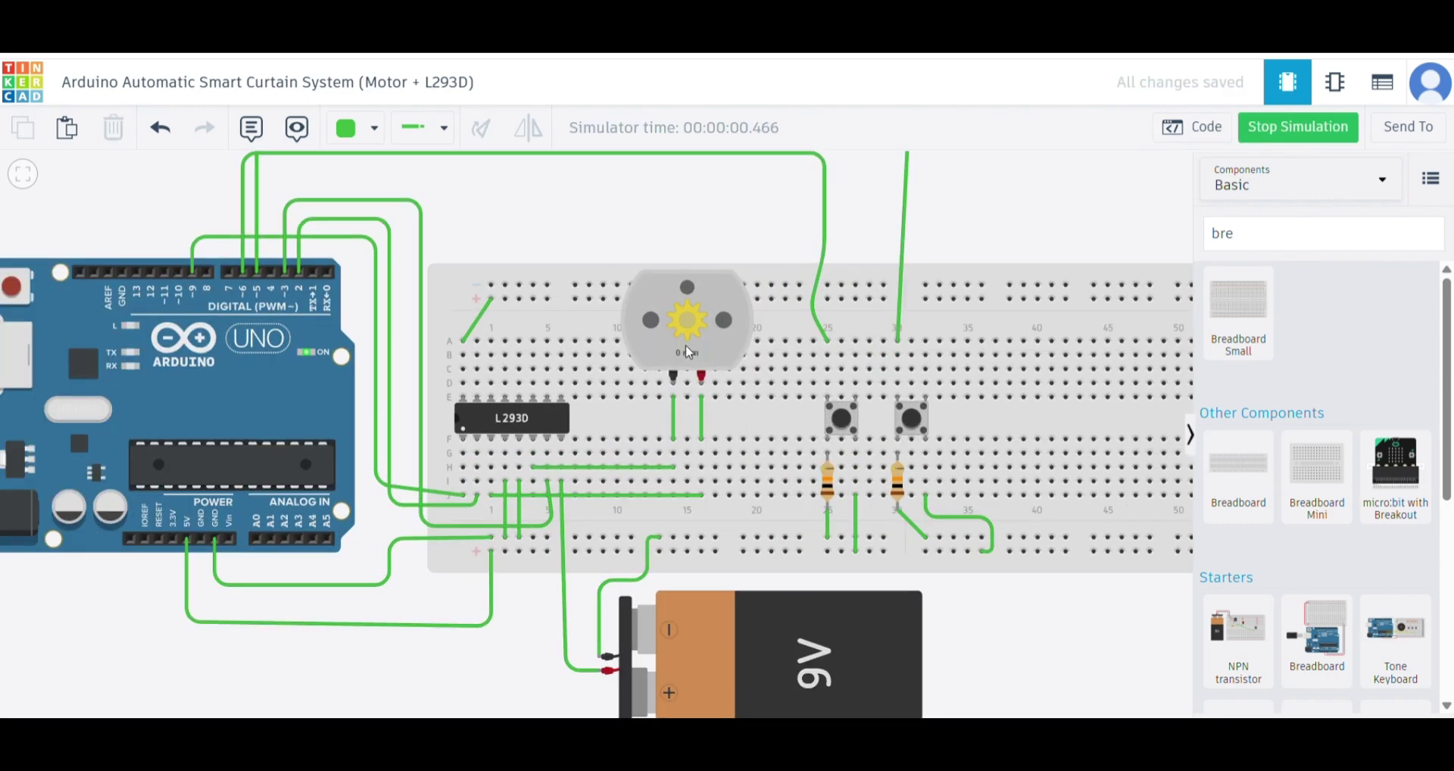
scroll(659, 379, "down", 4)
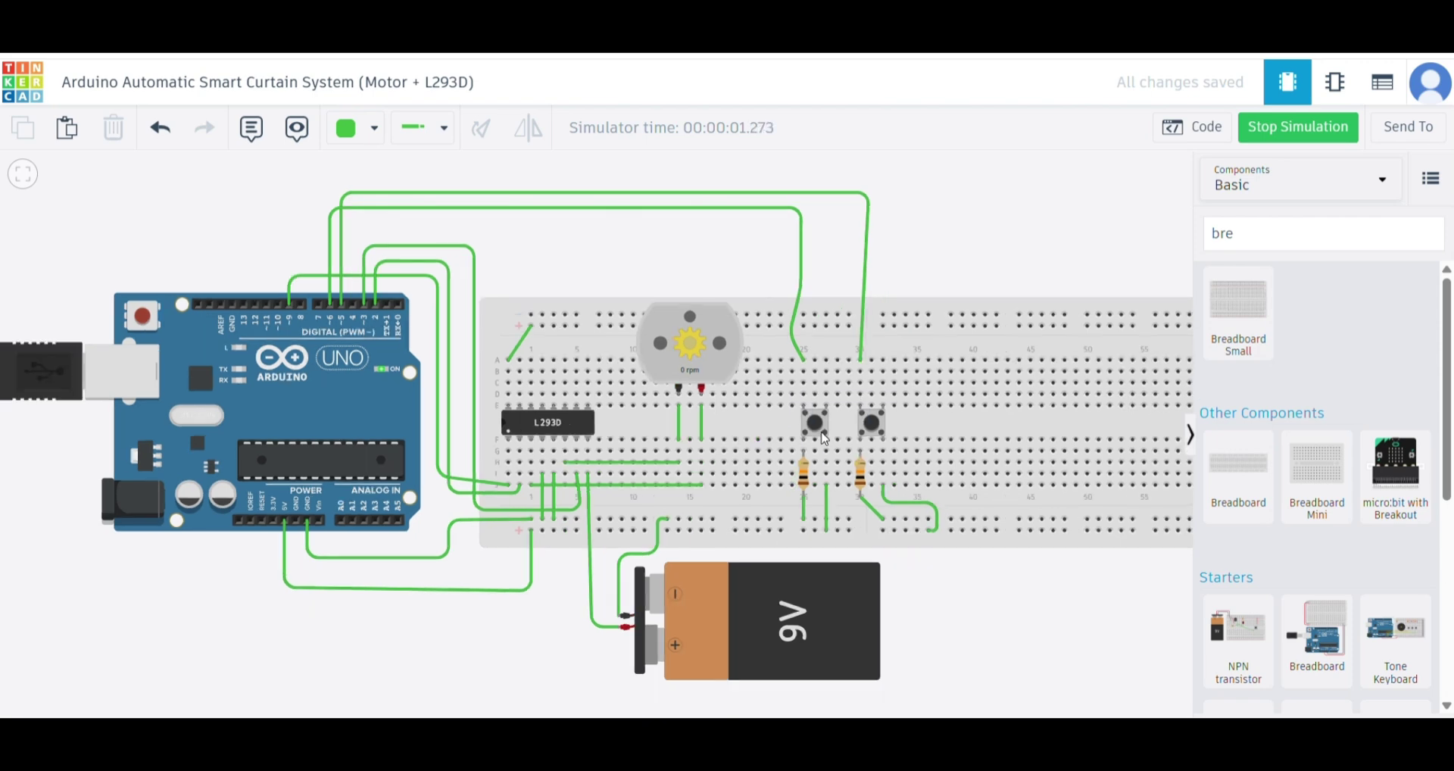
scroll(819, 432, "up", 4)
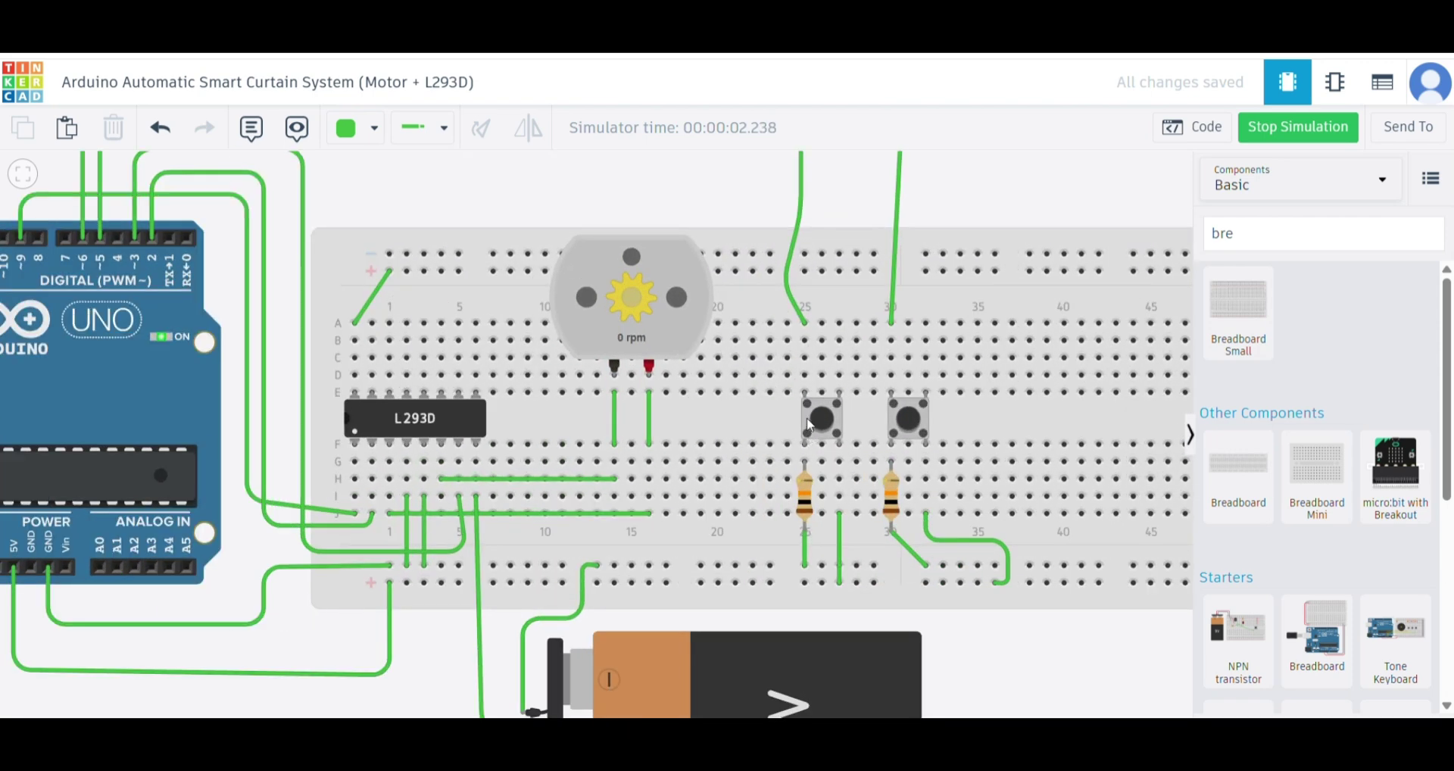
left_click(907, 420)
left_click(821, 420)
scroll(674, 347, "down", 5)
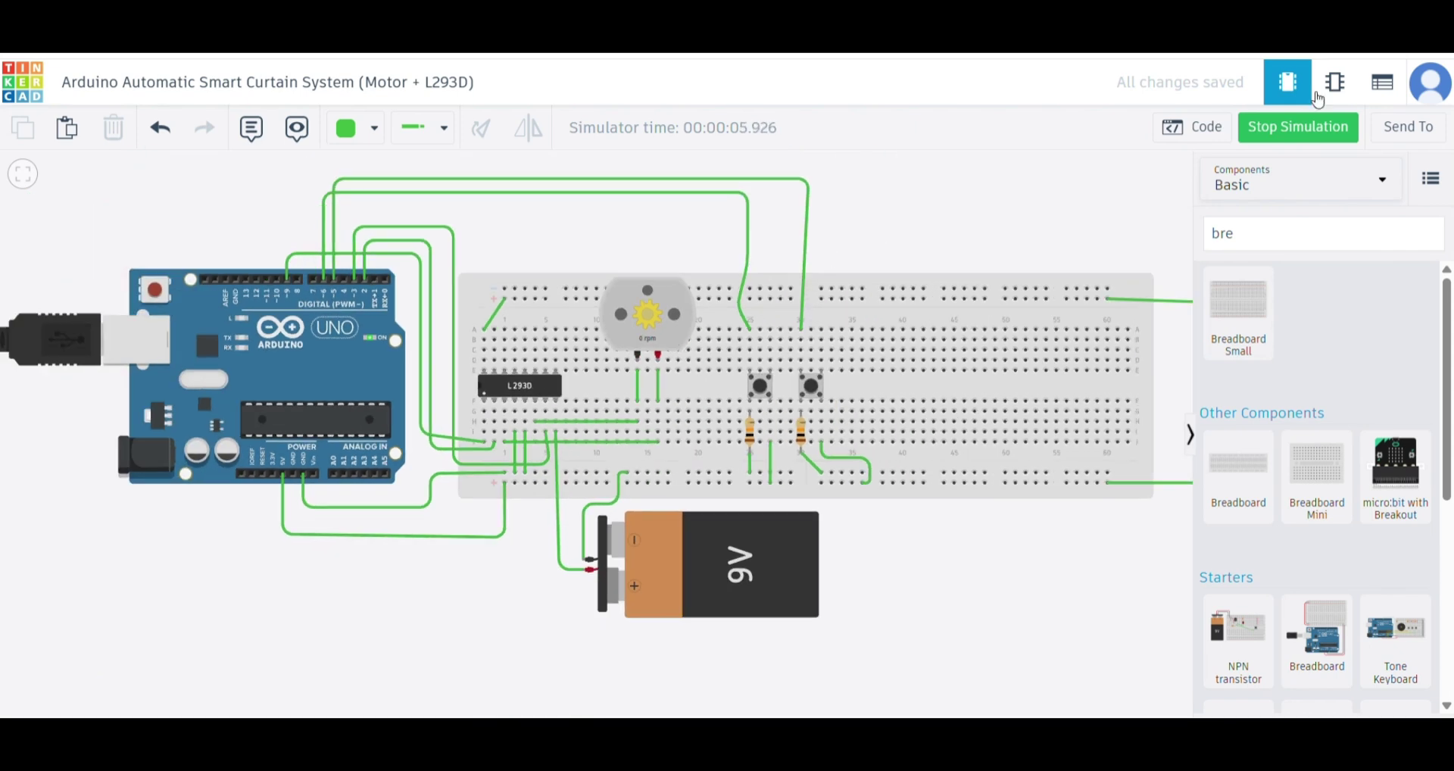
left_click(1295, 127)
Place a note reading "motor movement simulates curtain movement" above the breadboard.
left_click(251, 127)
left_click(889, 238)
type("mdtor movement simula")
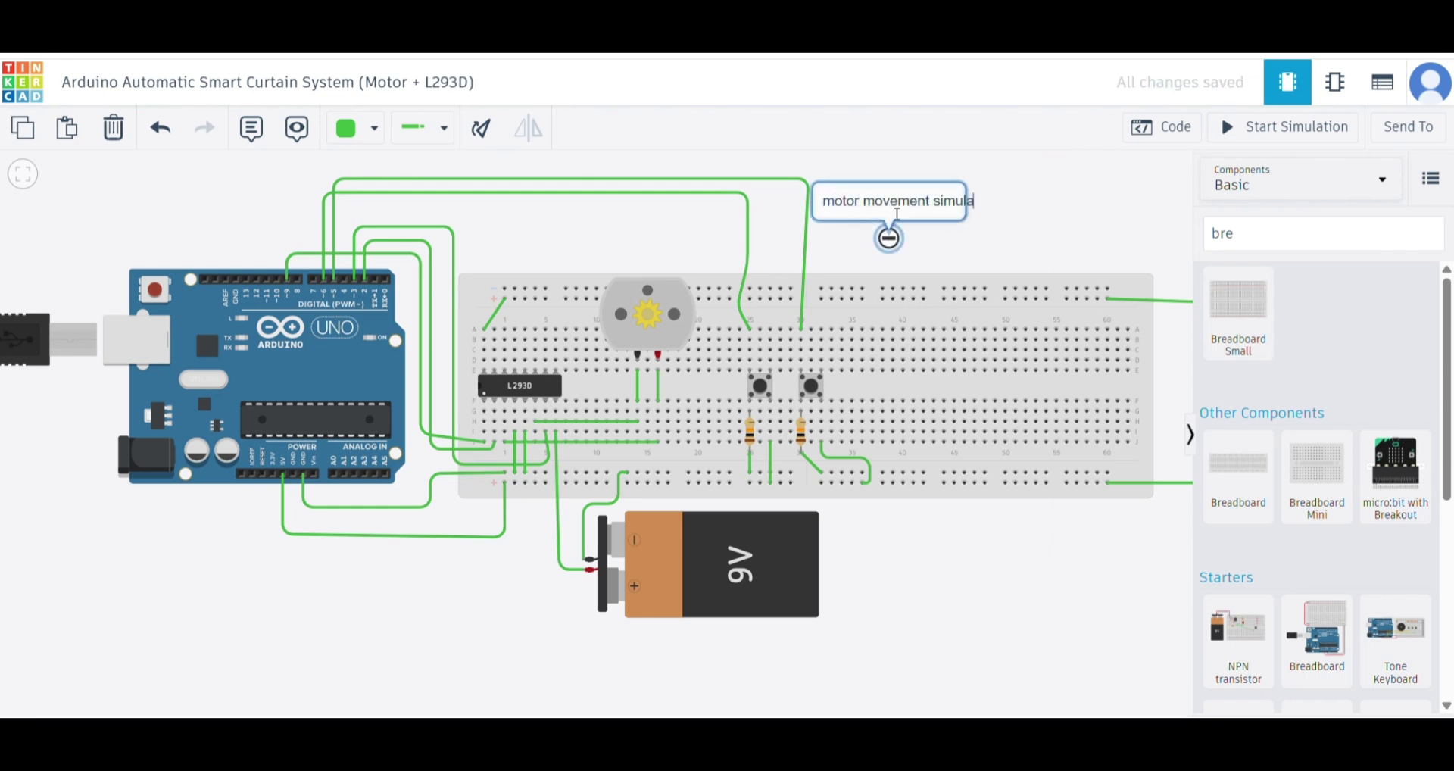
type("tes curtain movement")
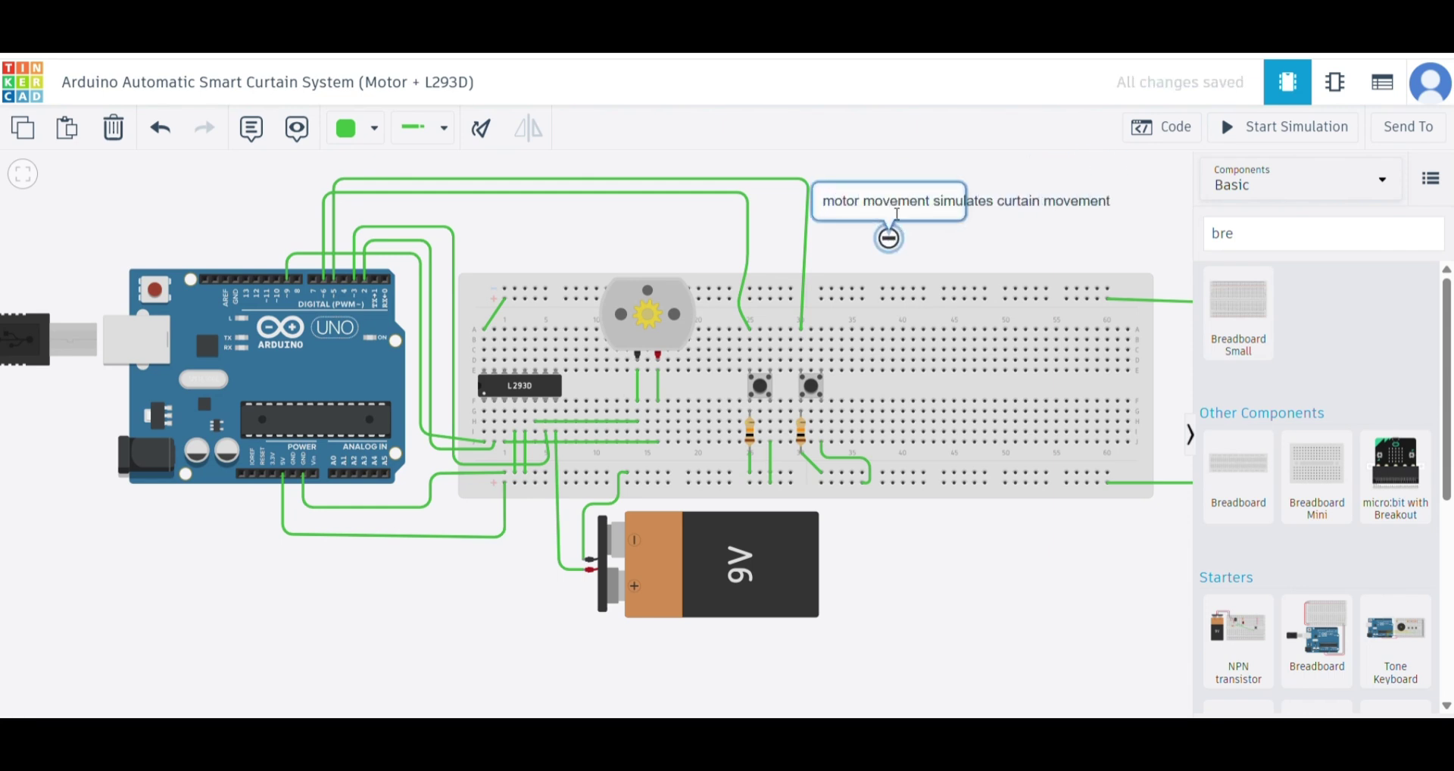
left_click(1049, 214)
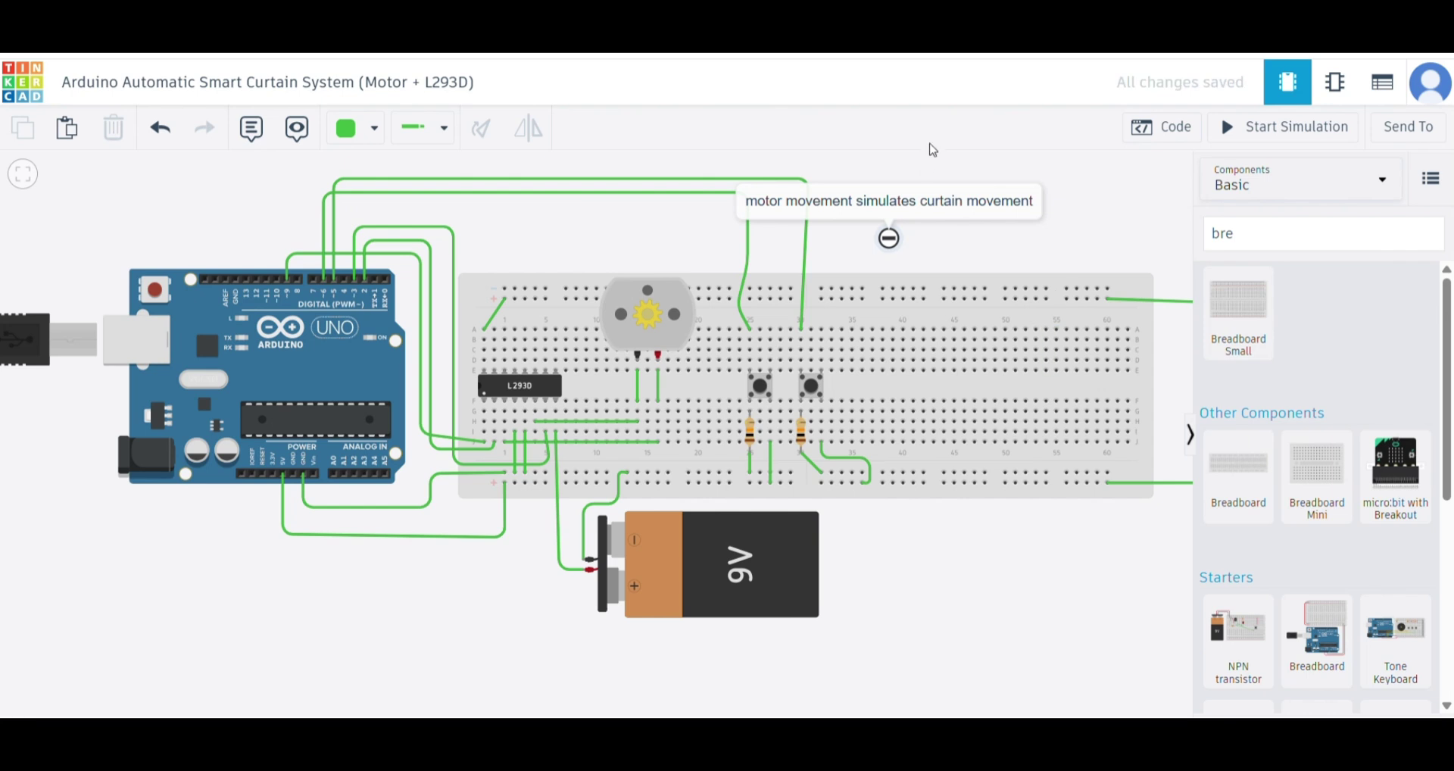
Insert "system" between "curtain" and the final "movement" in the note.
left_click(946, 201)
left_click(758, 202)
key("ctrl+Right")
type("system")
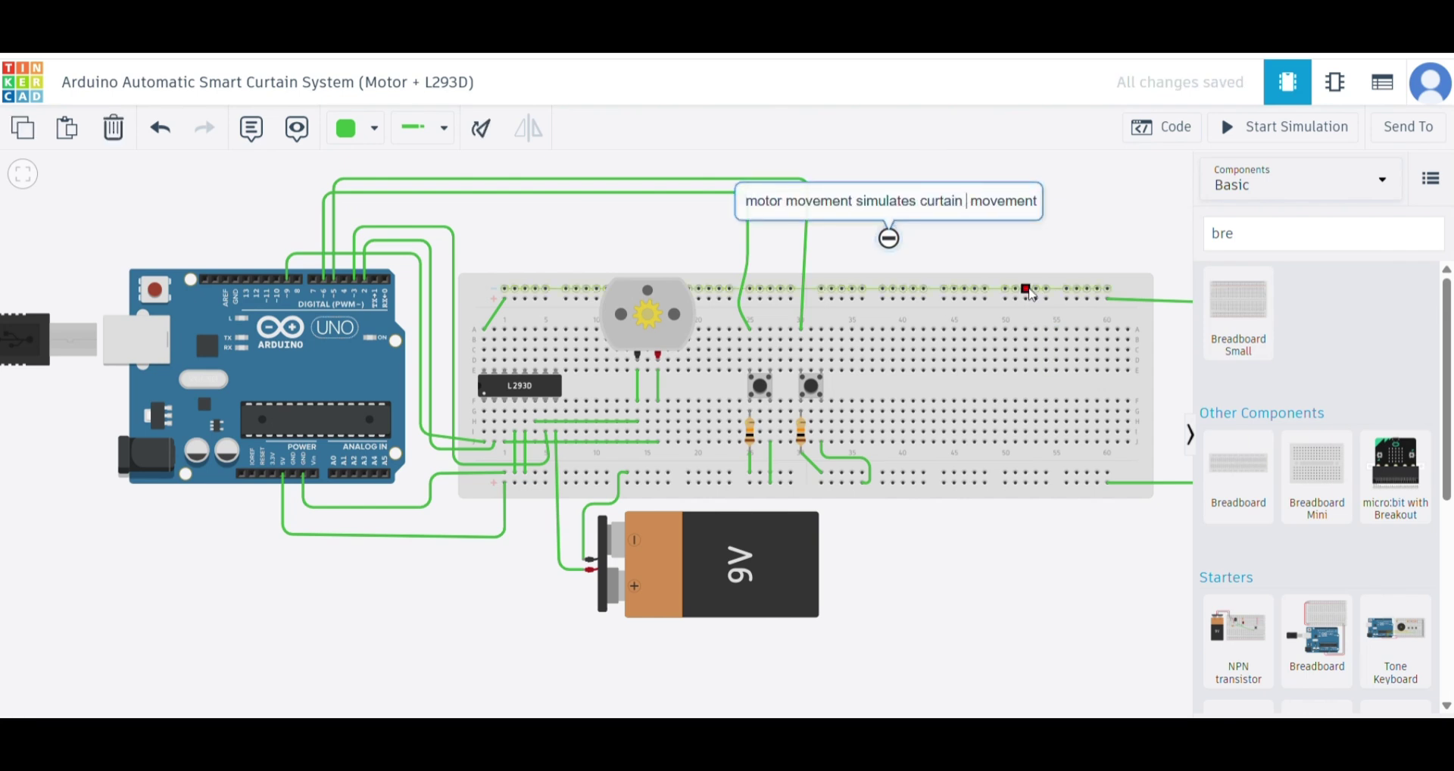